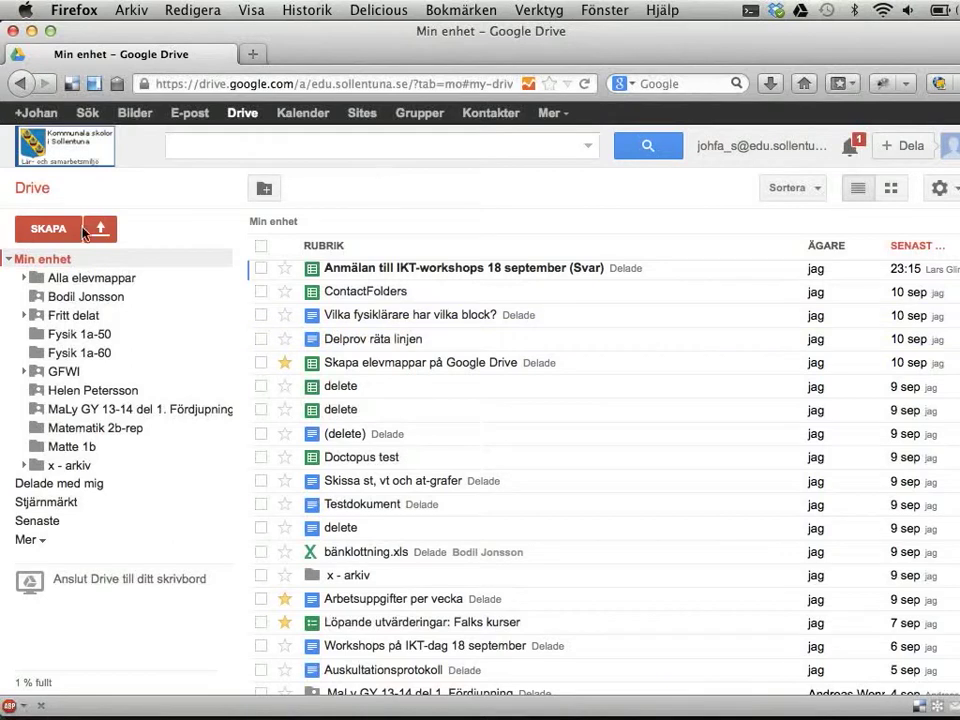
# - Create a blank spreadsheet and name it 'gClassFolders (testing)'
pyautogui.click(48, 228)
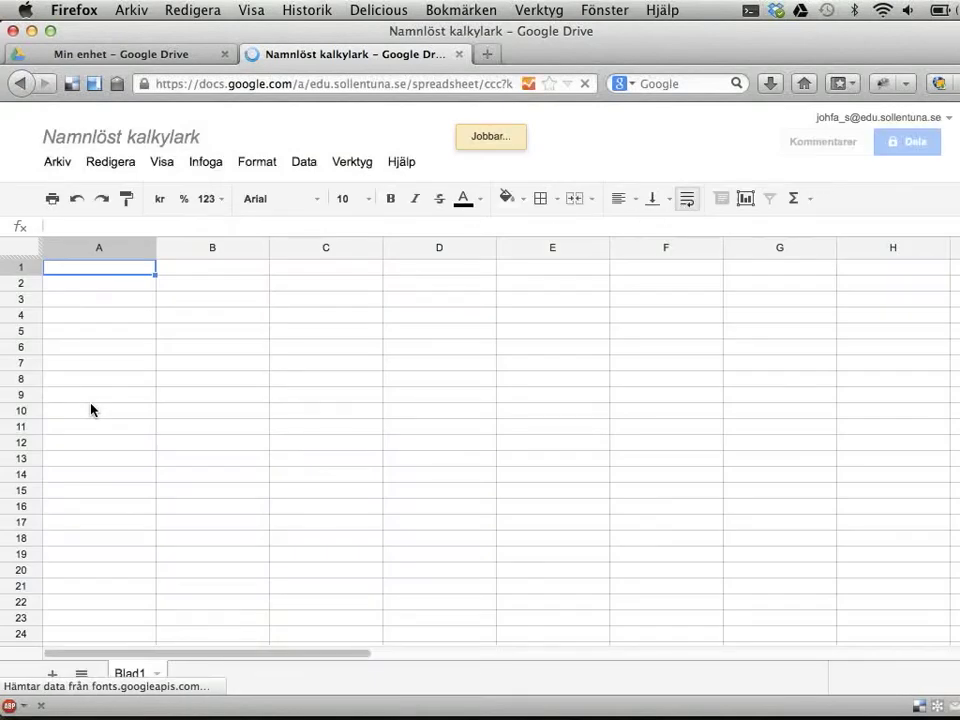
pyautogui.click(163, 146)
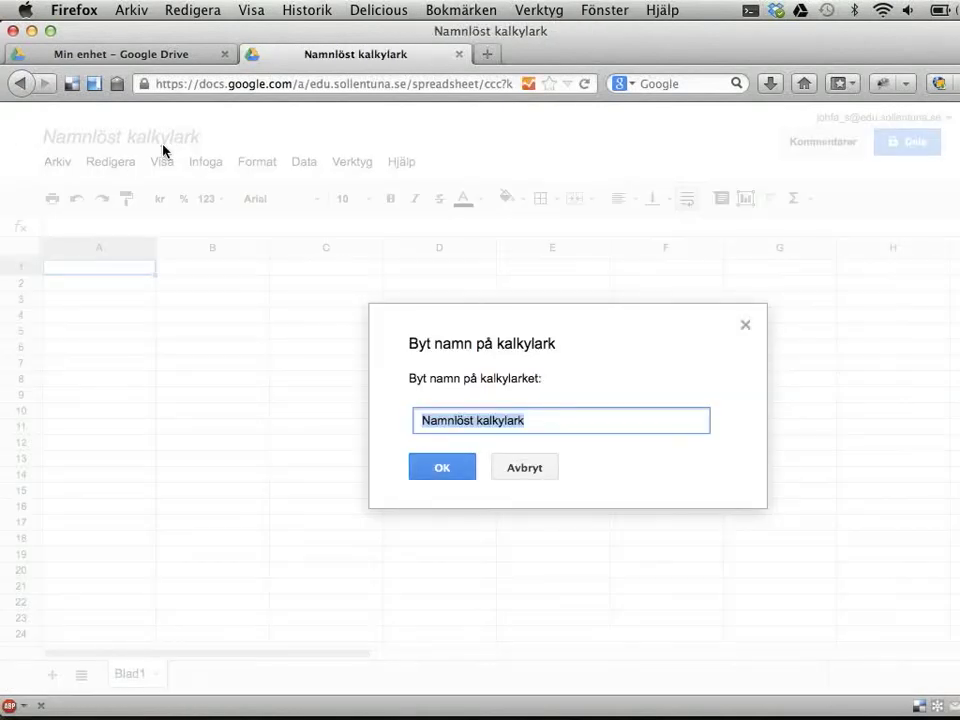
pyautogui.write('gCla')
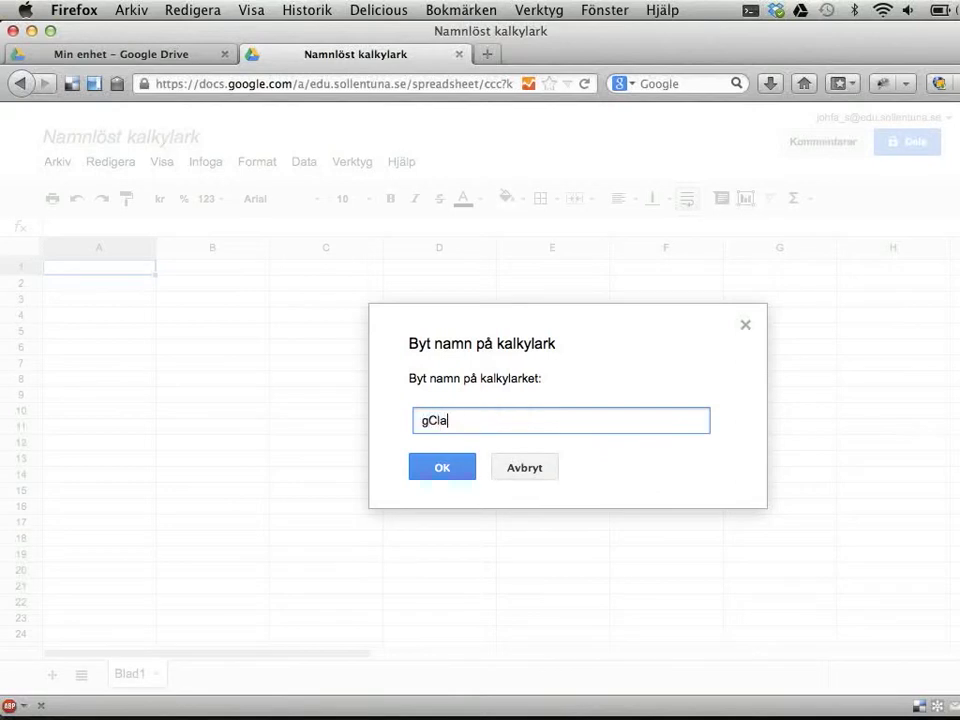
pyautogui.write('ssFolders (te')
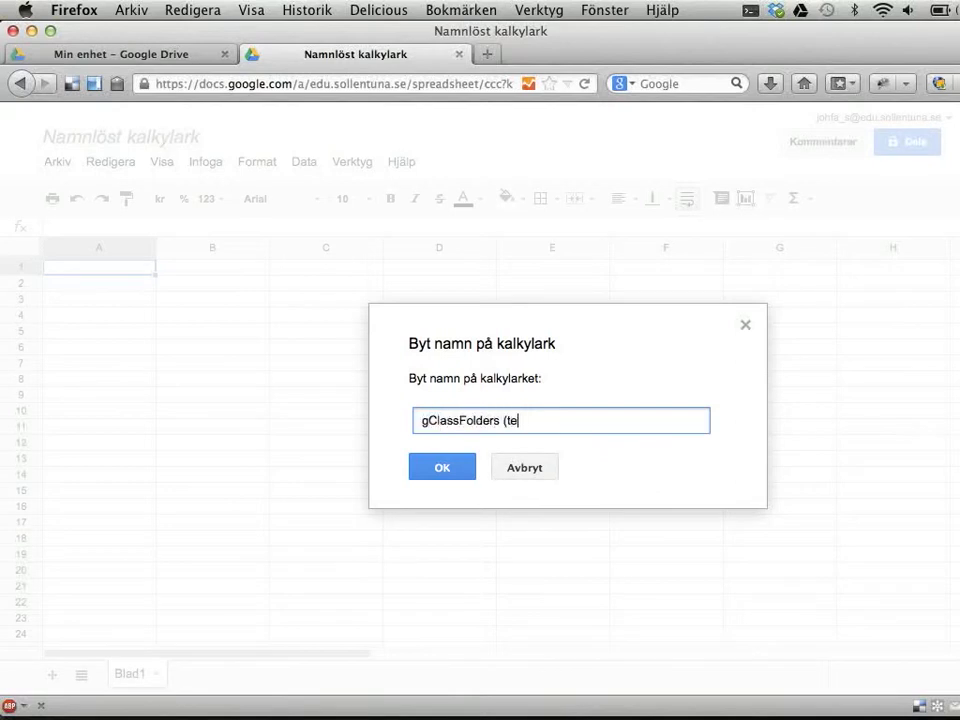
pyautogui.write('sting)')
pyautogui.press('Return')
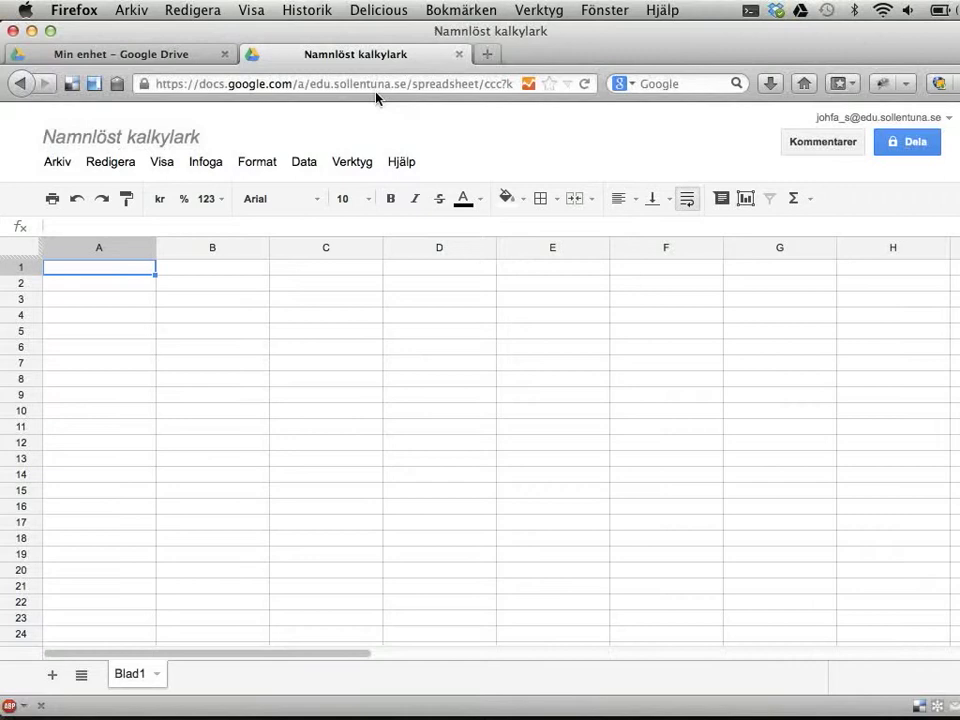
# - Install the gClassFolders script from the Insert > Script gallery and authorize its permissions
pyautogui.click(195, 165)
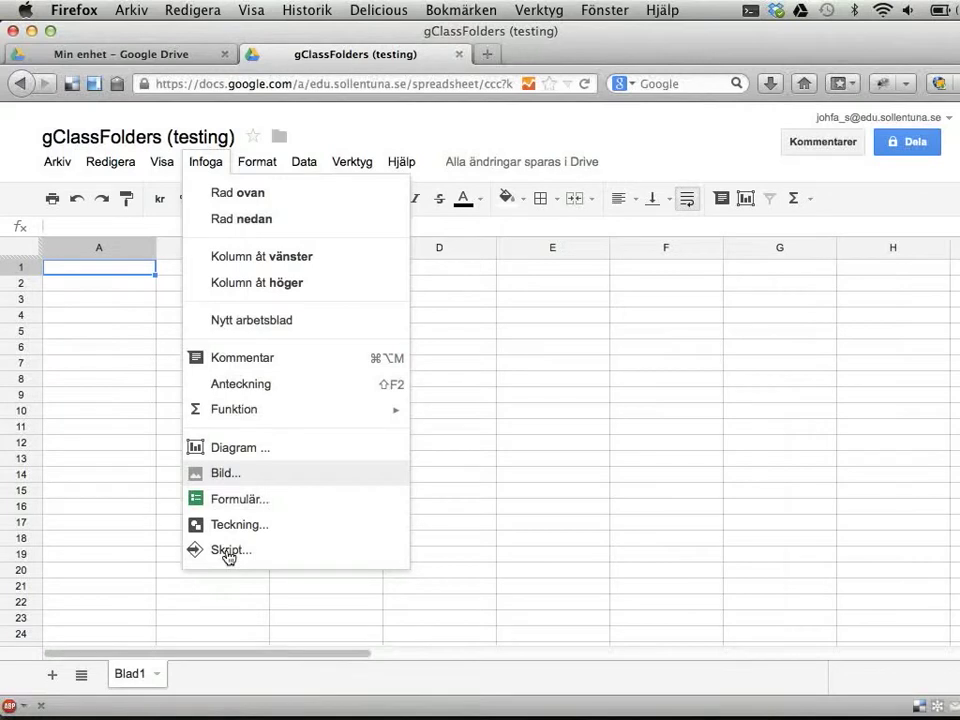
pyautogui.click(228, 552)
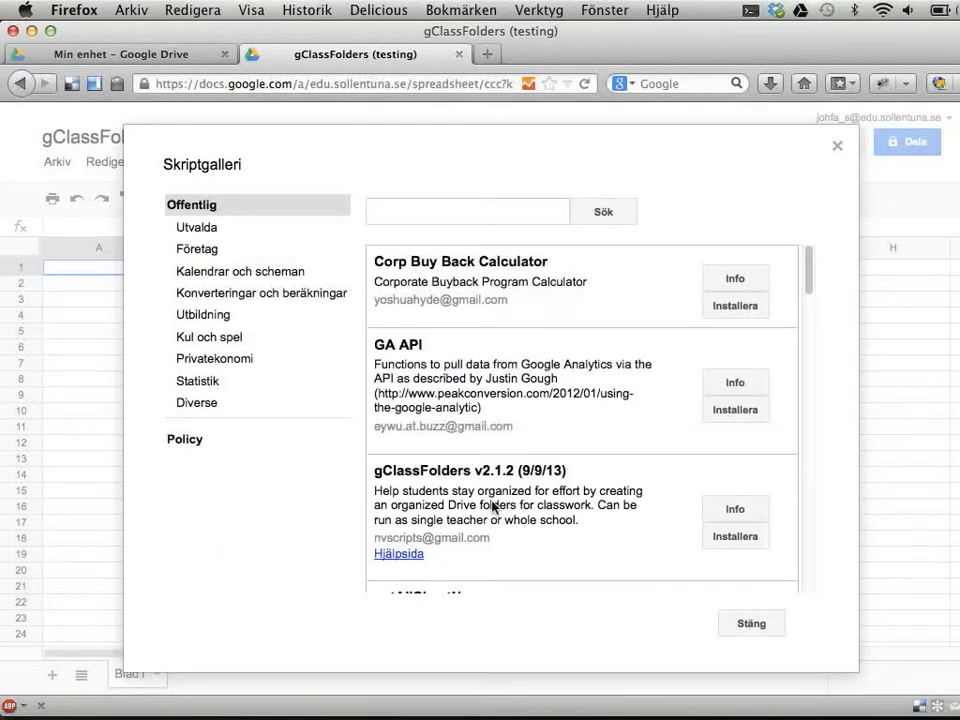
pyautogui.click(726, 533)
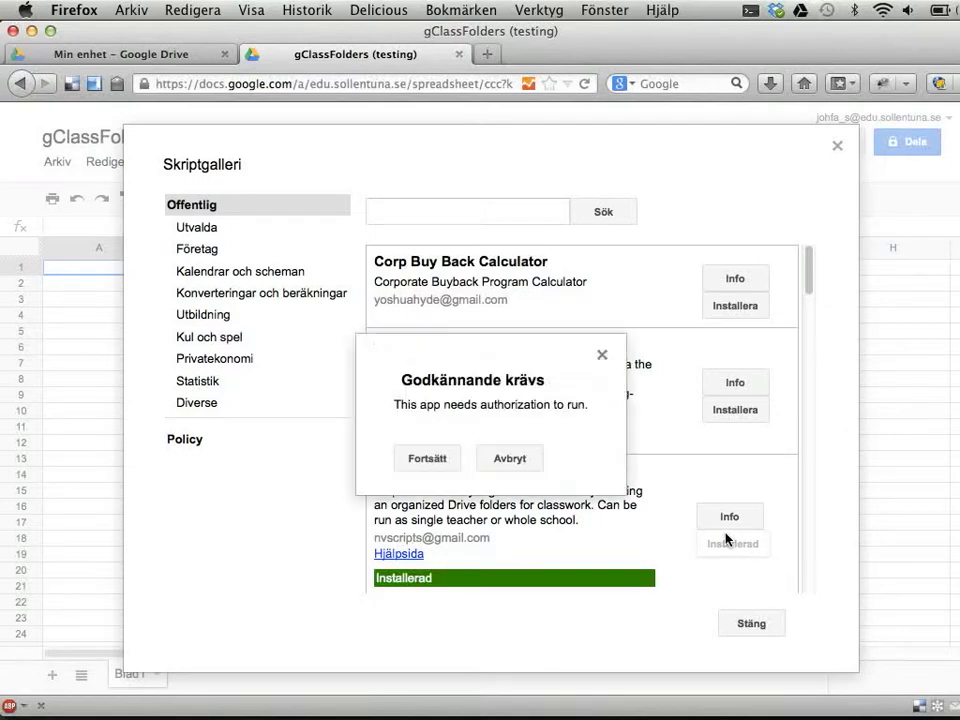
pyautogui.click(428, 459)
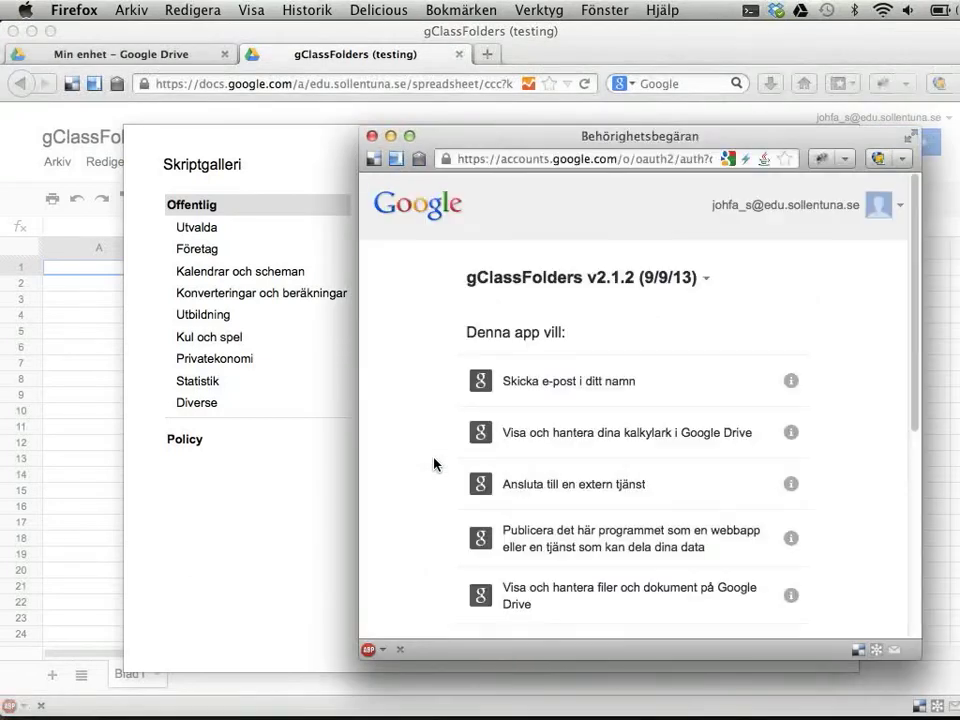
pyautogui.scroll(-5, 748, 422)
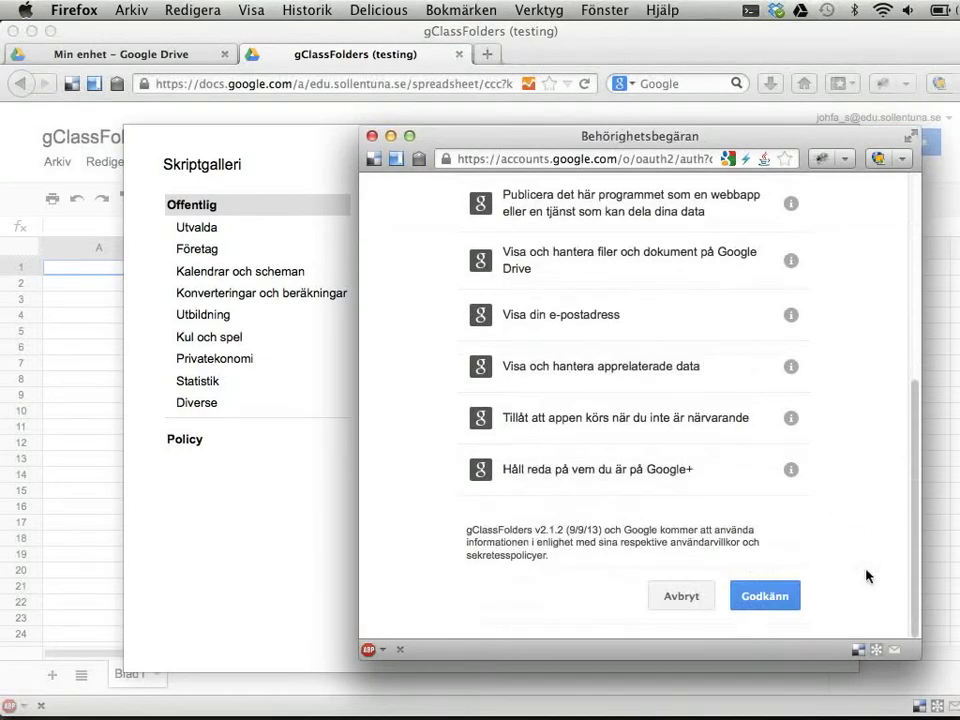
pyautogui.click(776, 596)
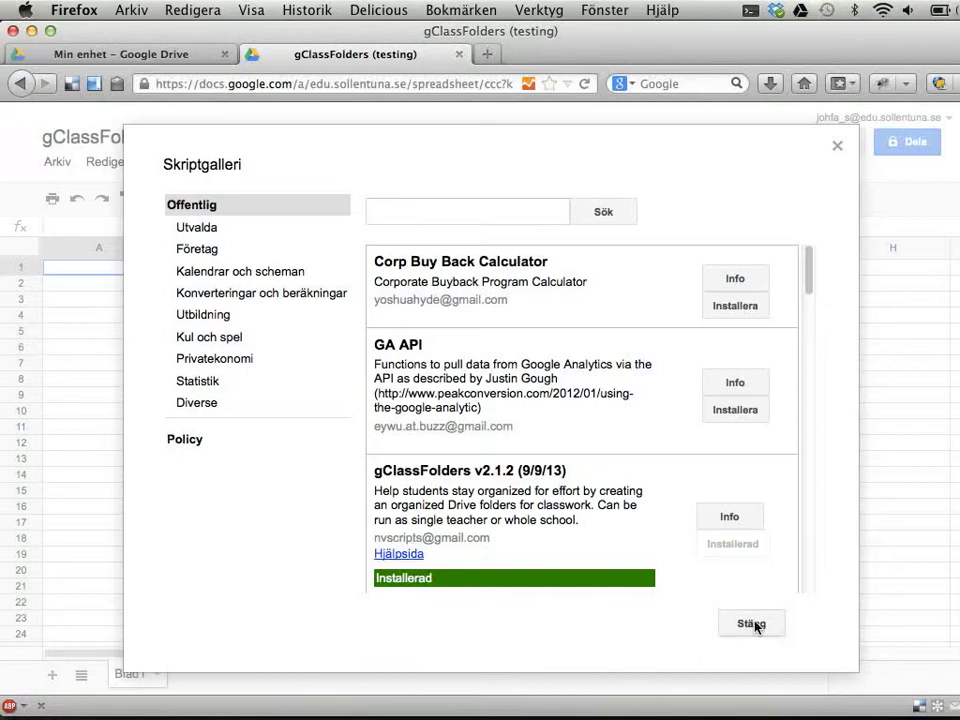
# - Close the script gallery and run gClassFolders Initial settings
pyautogui.click(751, 624)
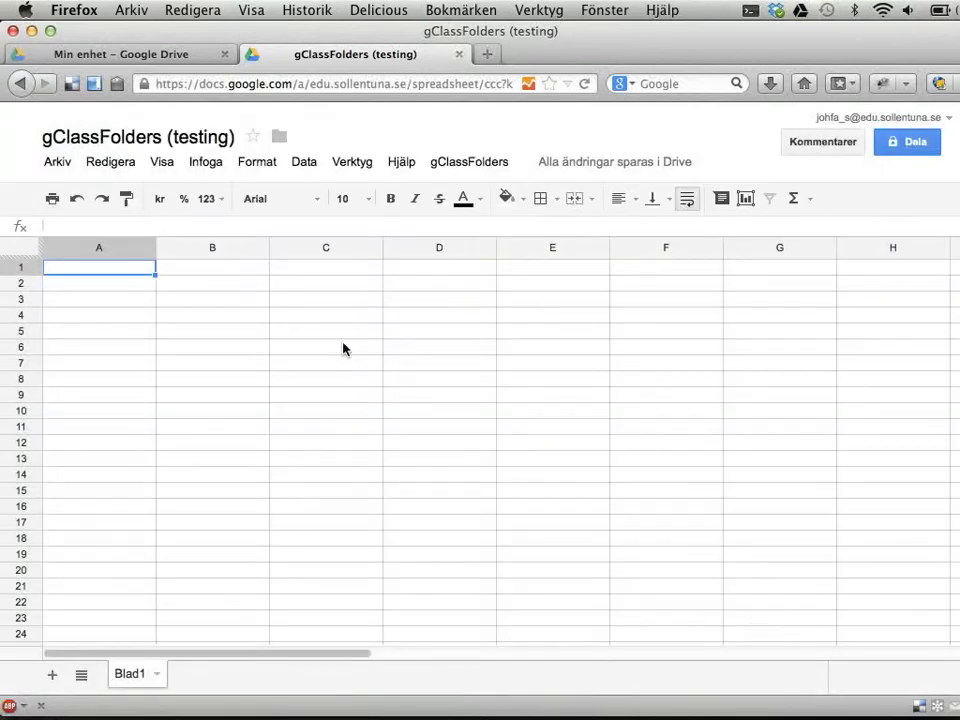
pyautogui.click(471, 163)
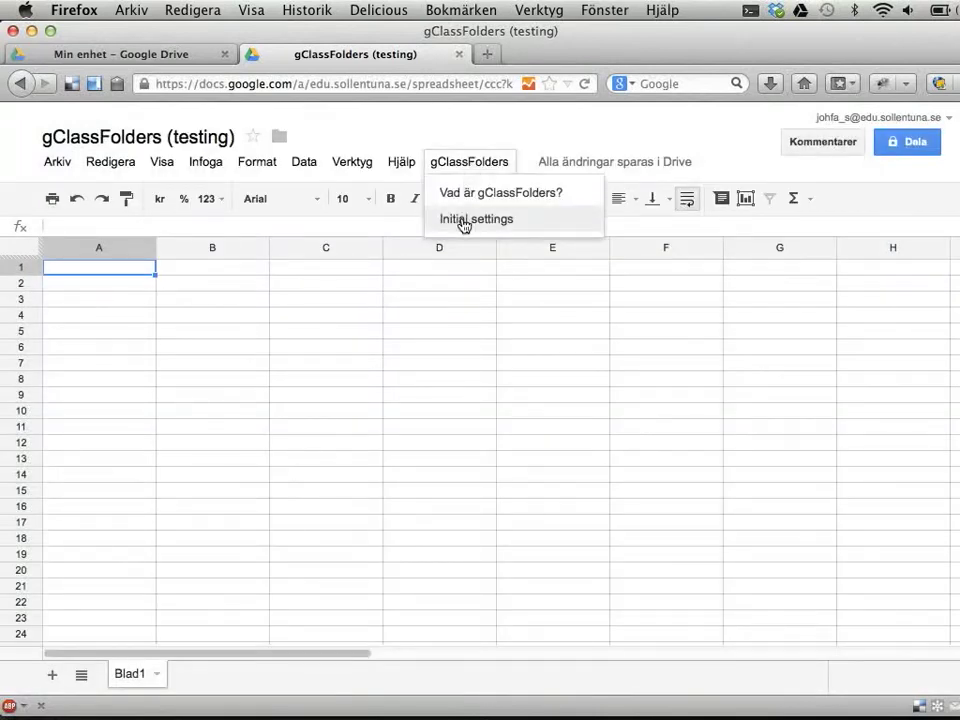
pyautogui.click(463, 219)
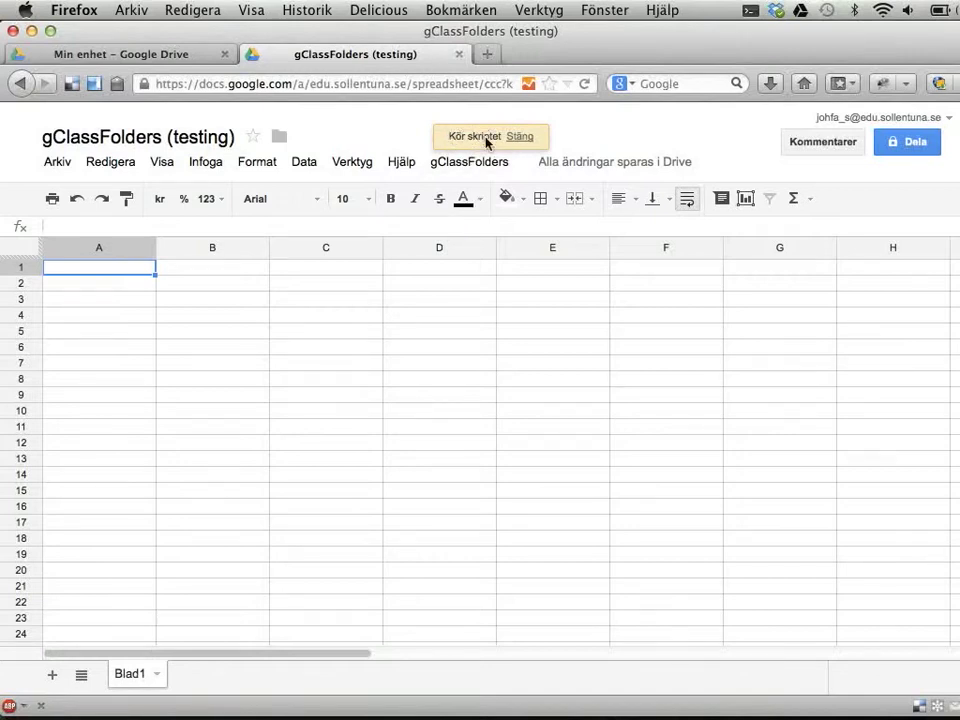
pyautogui.click(486, 138)
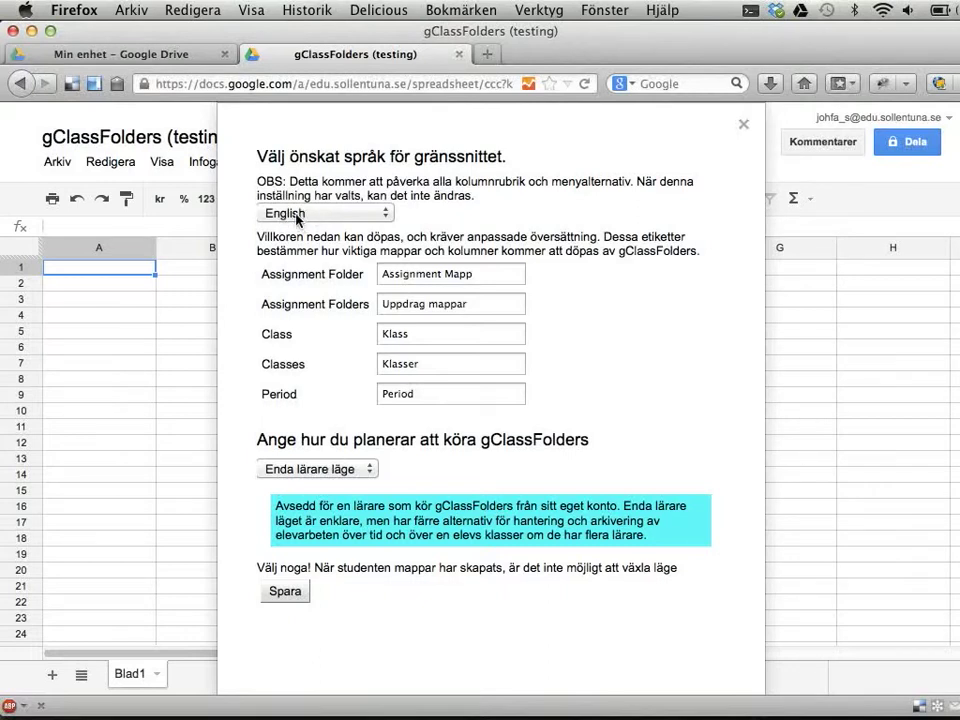
# - Replace the Swedish folder labels with 'Assignment Folder' and 'Assignment Folders'
pyautogui.moveTo(264, 272); pyautogui.dragTo(368, 277)
pyautogui.press('super+c')
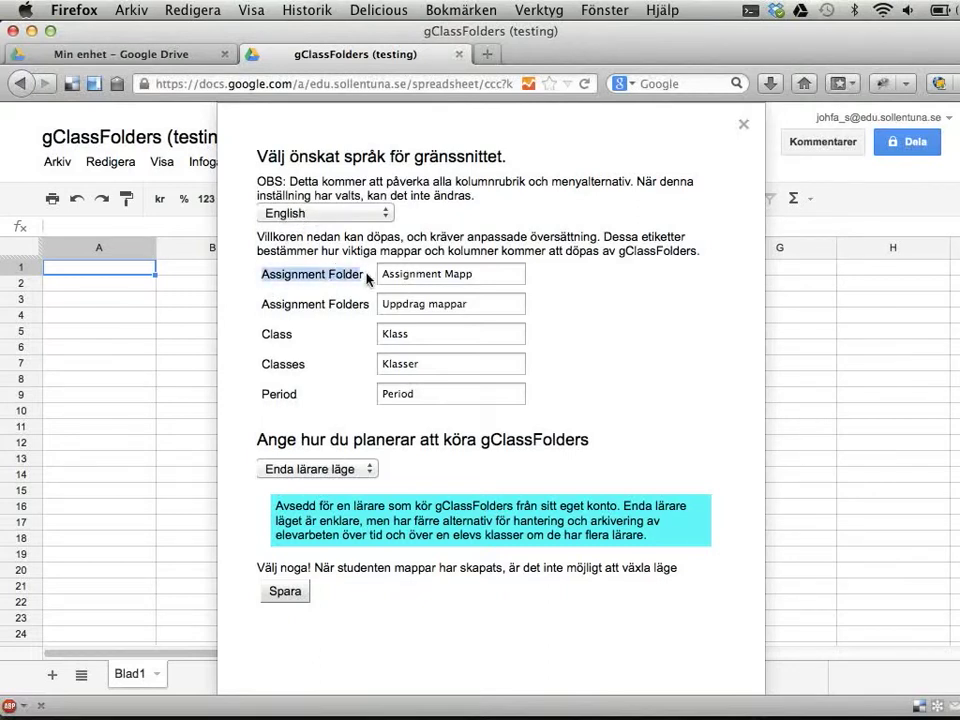
pyautogui.click(410, 273)
pyautogui.press('super+a')
pyautogui.press('super+v')
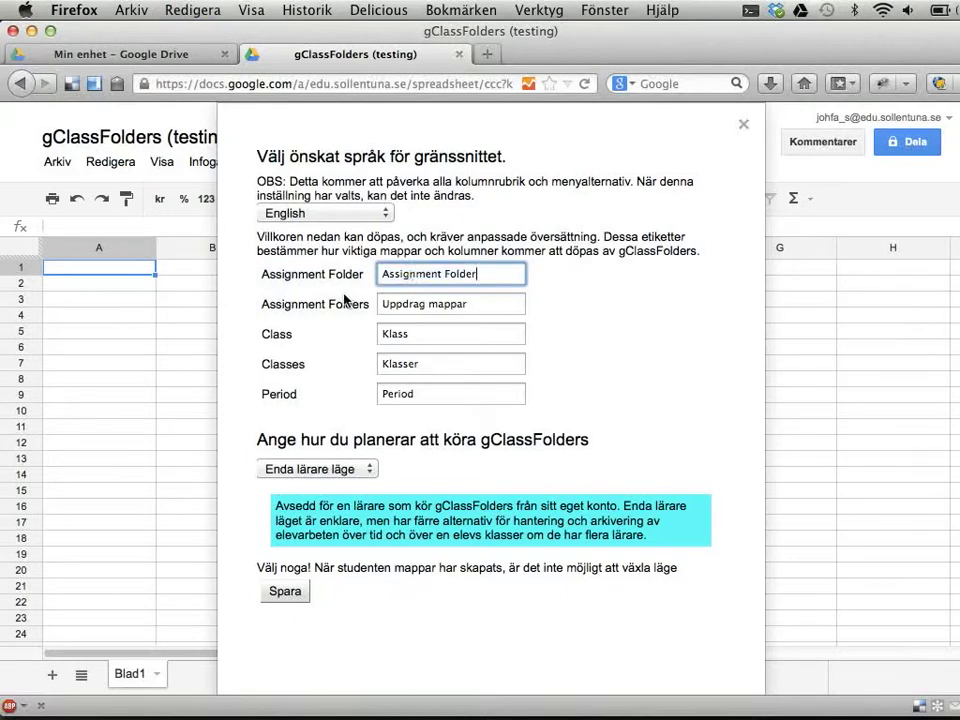
pyautogui.moveTo(262, 303); pyautogui.dragTo(368, 304)
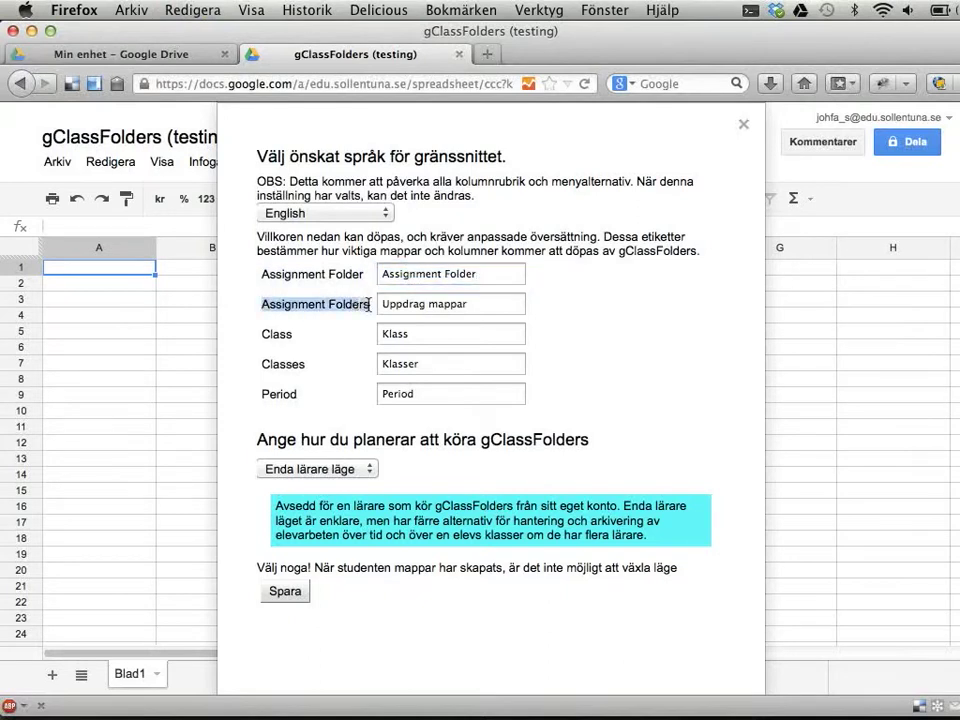
pyautogui.click(428, 305)
pyautogui.press('super+a')
pyautogui.write('Assignment Folders')
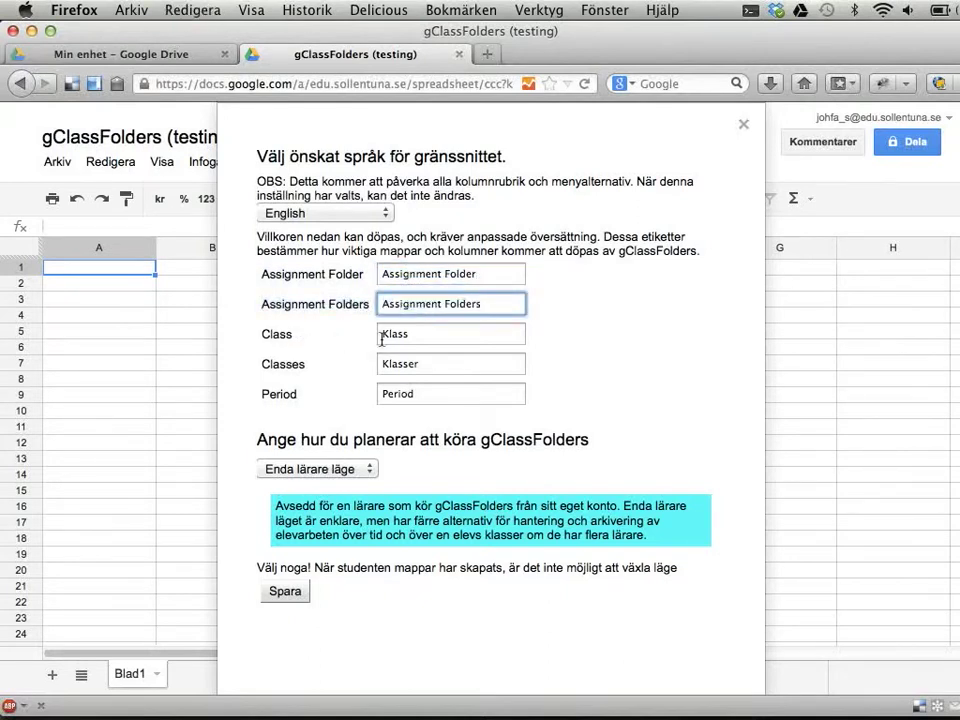
# - Set the class labels to 'Class' and 'Classes'
pyautogui.click(382, 335)
pyautogui.press('super+a')
pyautogui.write('Class')
pyautogui.press('Tab')
pyautogui.write('Clas')
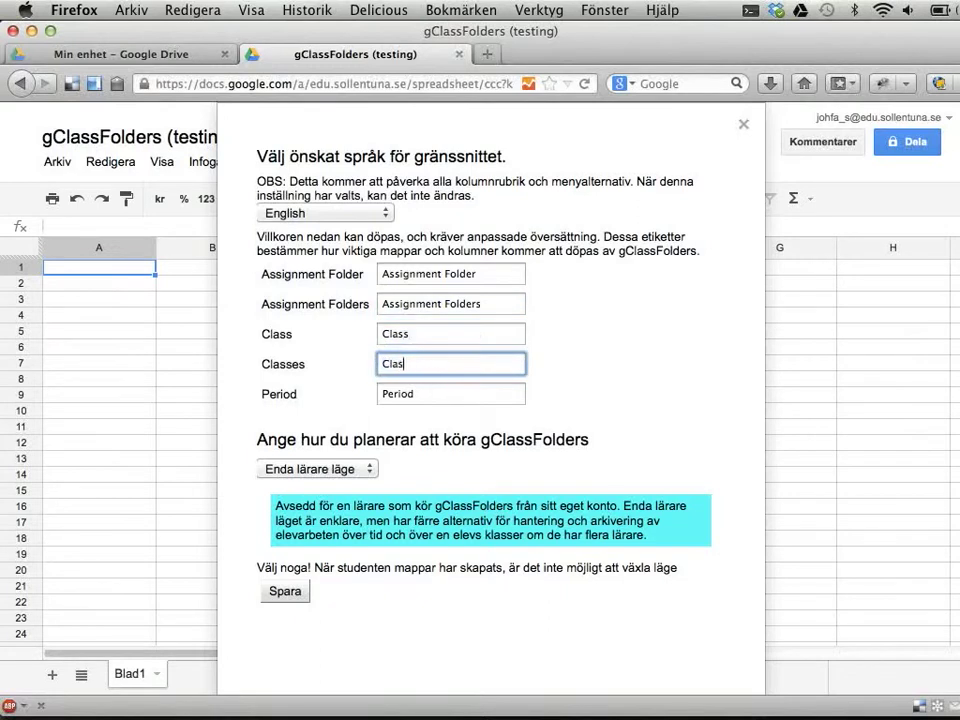
pyautogui.write('ses')
# - Save the initial settings so the gClassRoster sheet is created with its header row
pyautogui.click(279, 594)
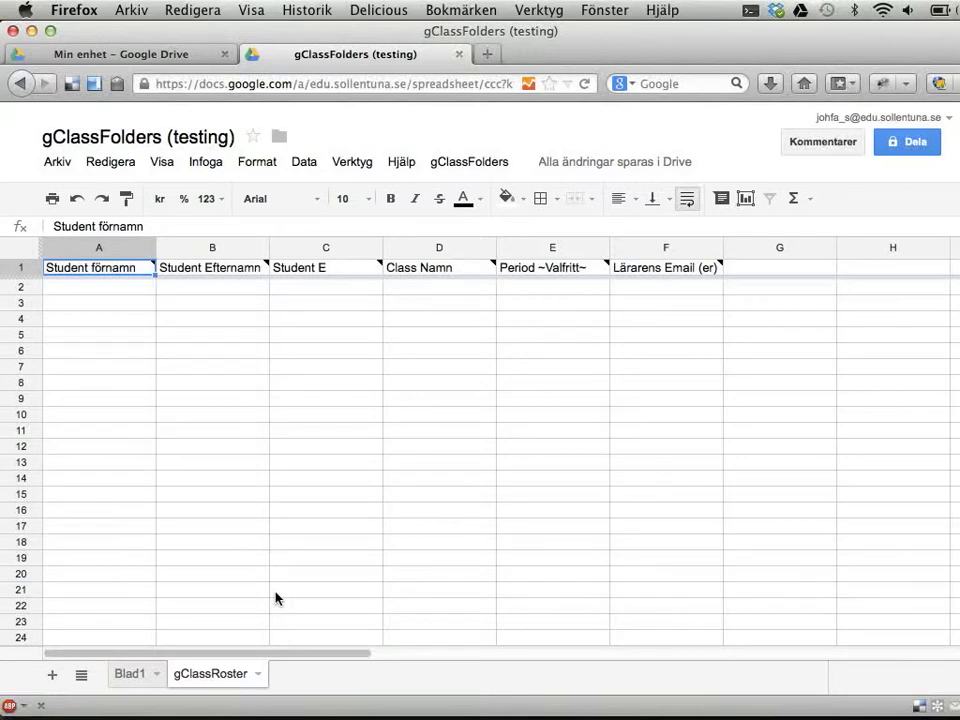
pyautogui.moveTo(98, 267)
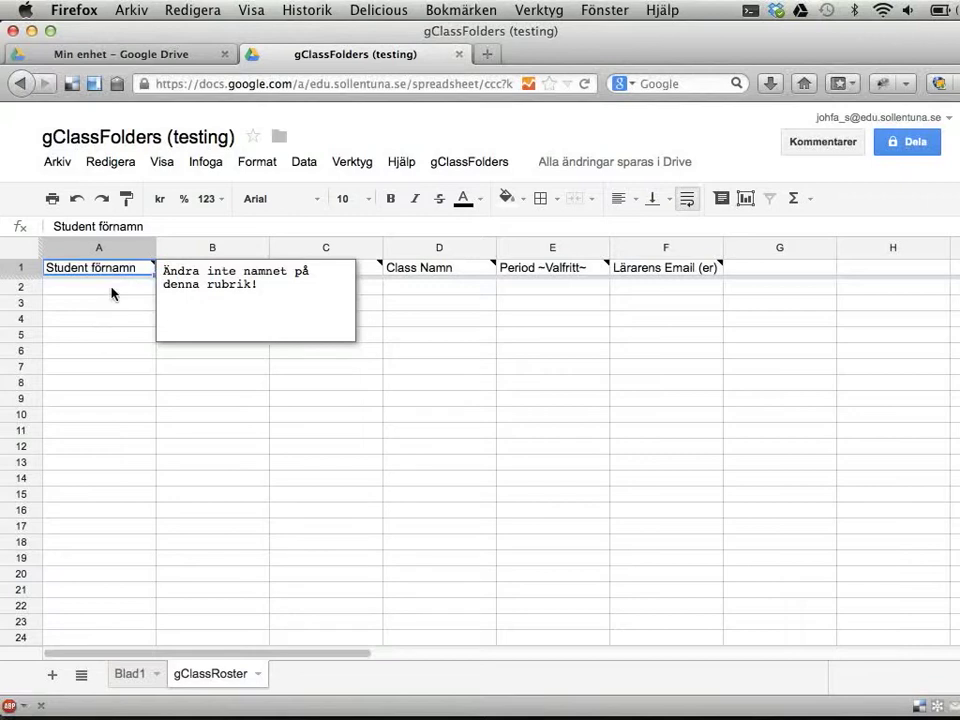
pyautogui.press('Down')
pyautogui.press('Down')
pyautogui.press('Down')
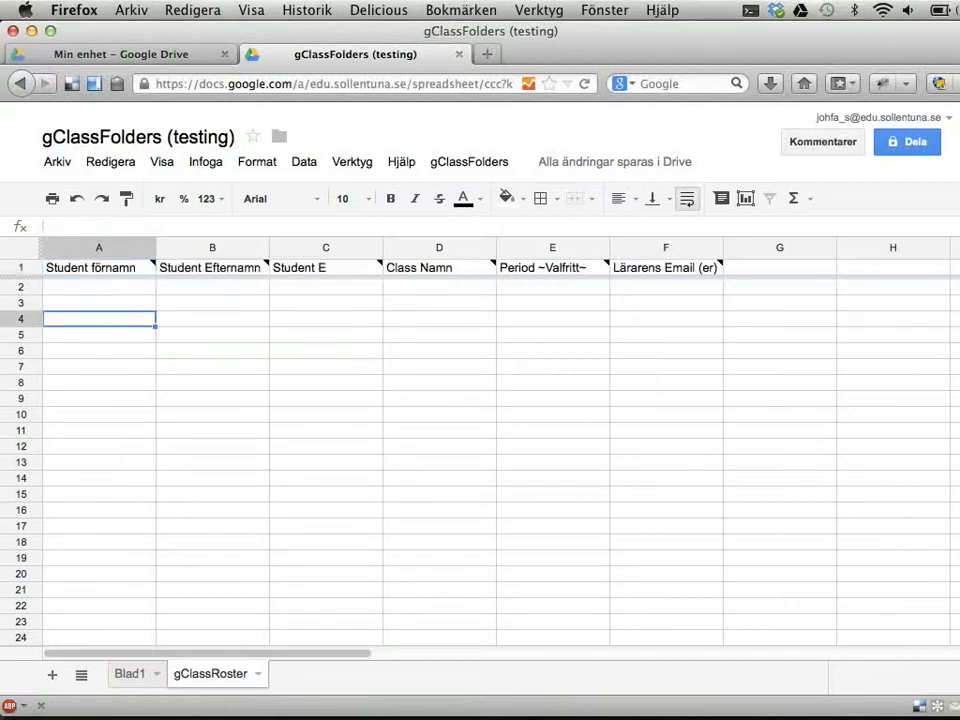
# - Enter the student's first name and surname in A2 and B2
pyautogui.press('Up')
pyautogui.press('Up')
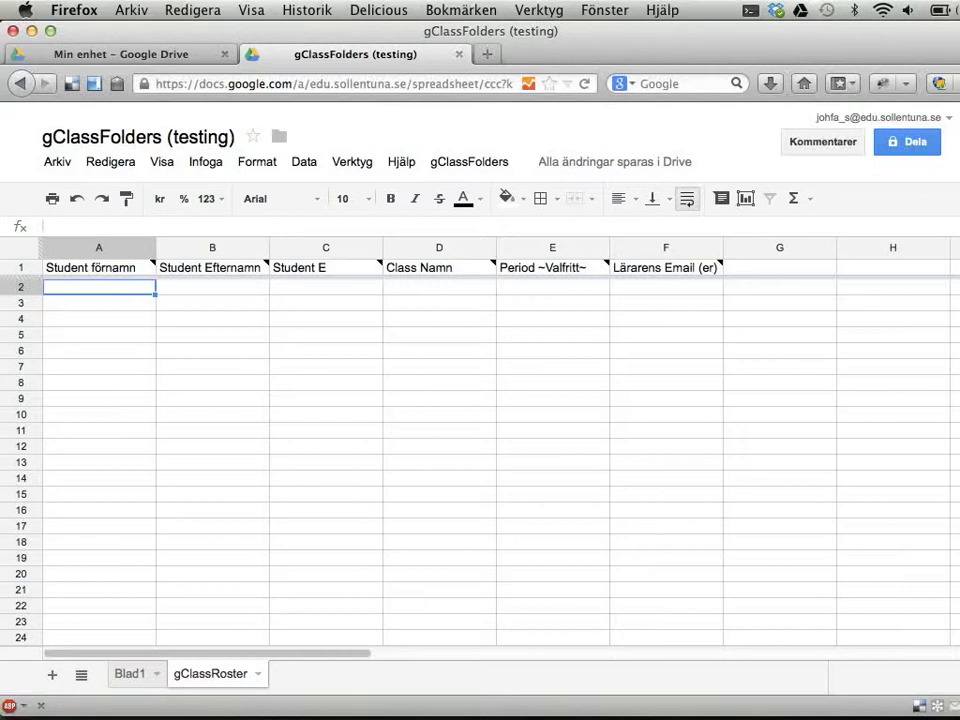
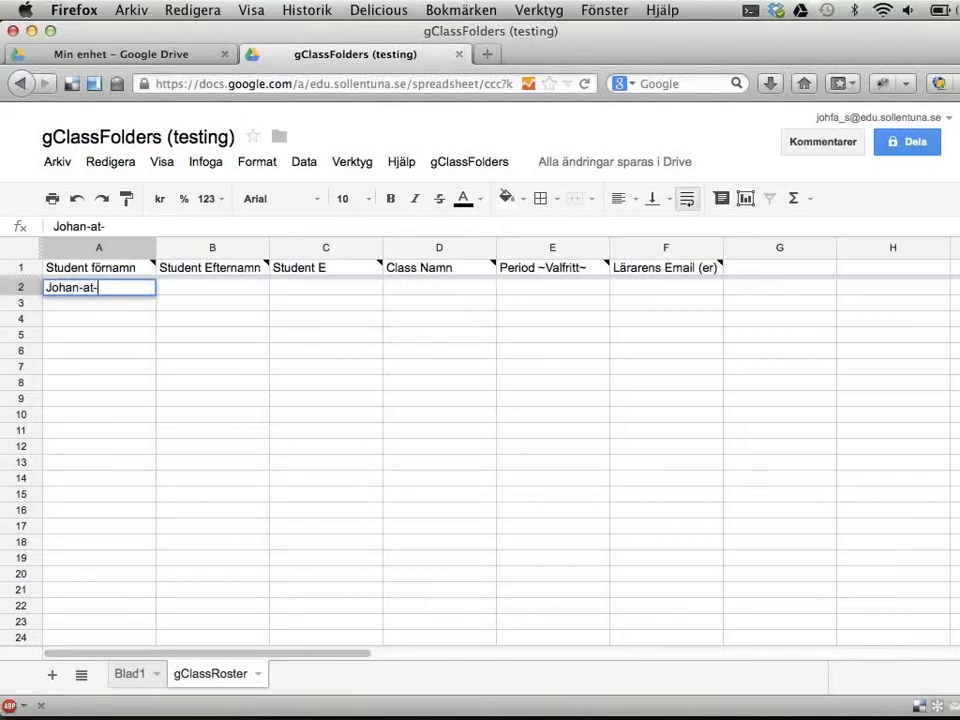
pyautogui.press('Tab')
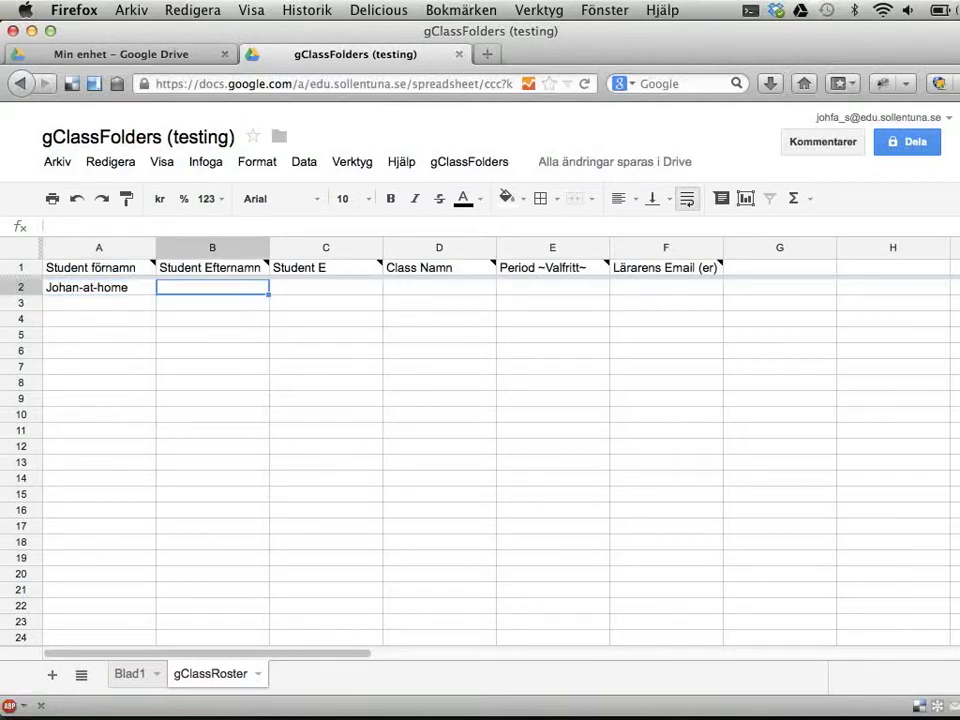
pyautogui.press('Tab')
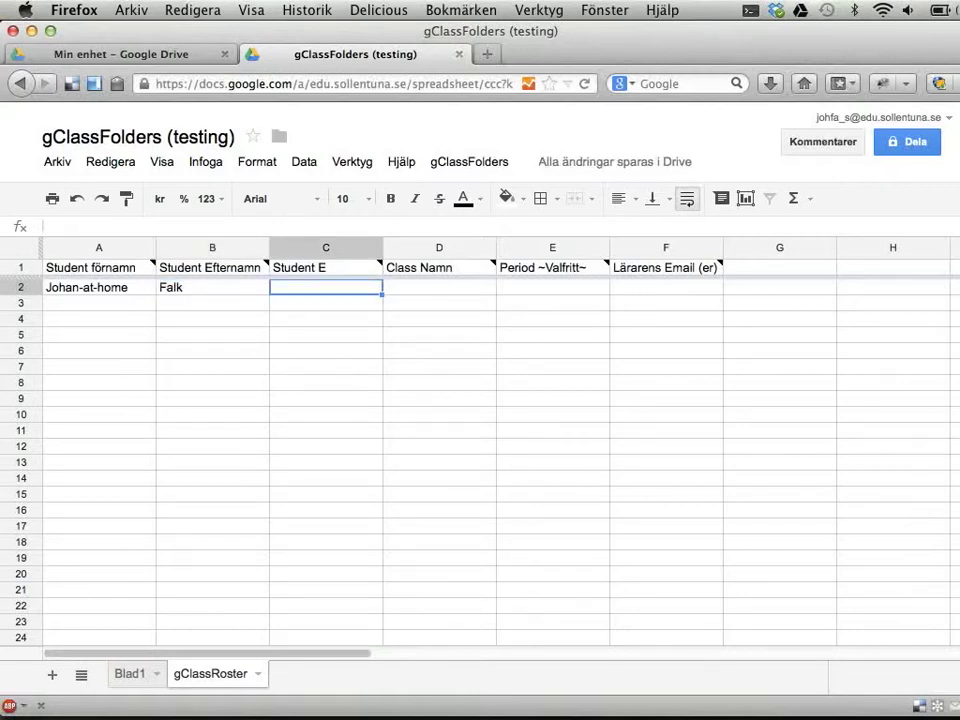
# - Enter the student's email address in C2
pyautogui.press('Up')
pyautogui.press('Down')
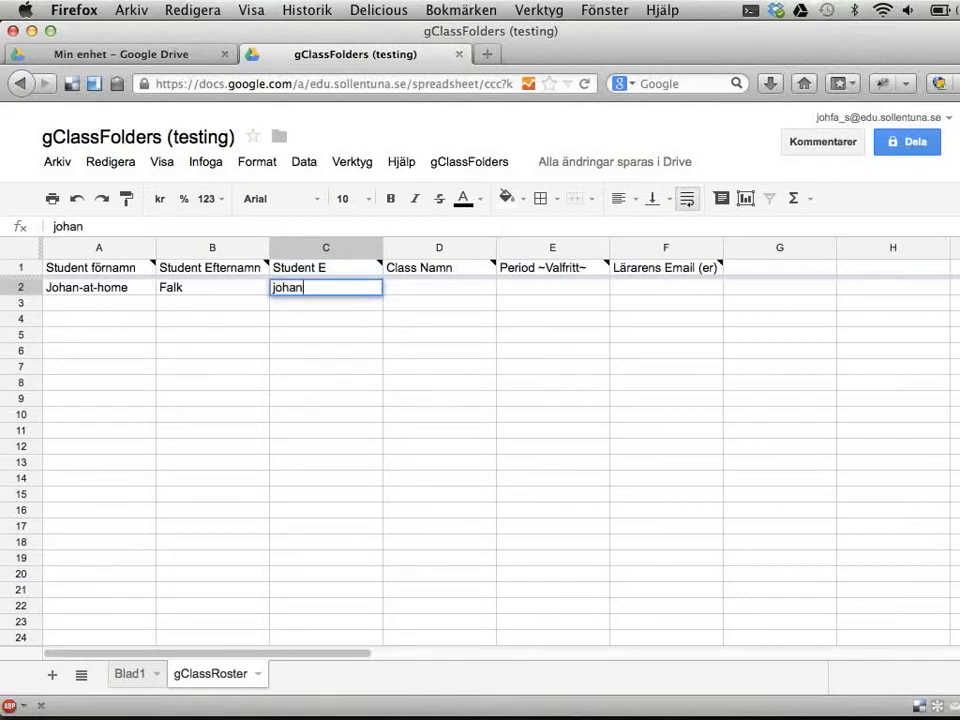
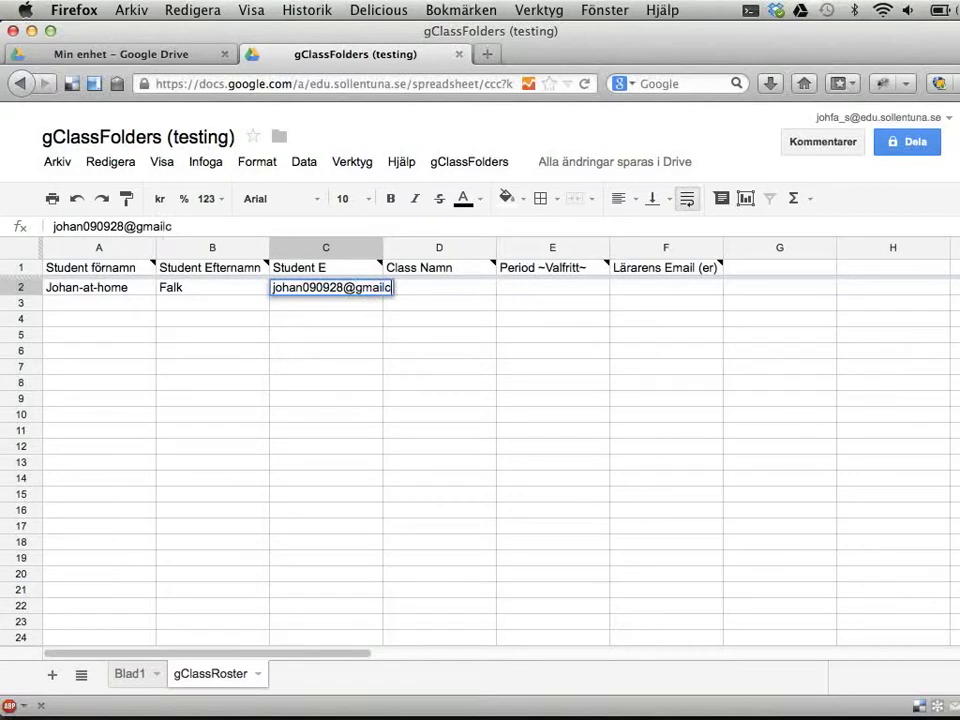
pyautogui.press('Return')
pyautogui.press('Right')
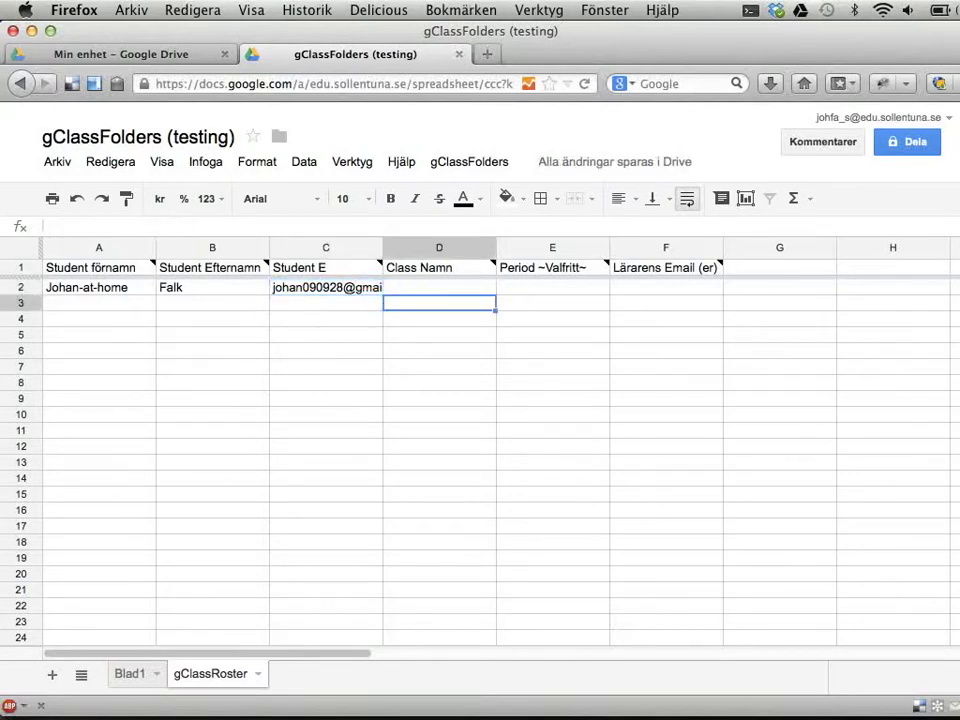
pyautogui.press('Up')
# - Enter class JFA2 in D2, leave period blank, and add the teacher's email in F2
pyautogui.write('JFA2')
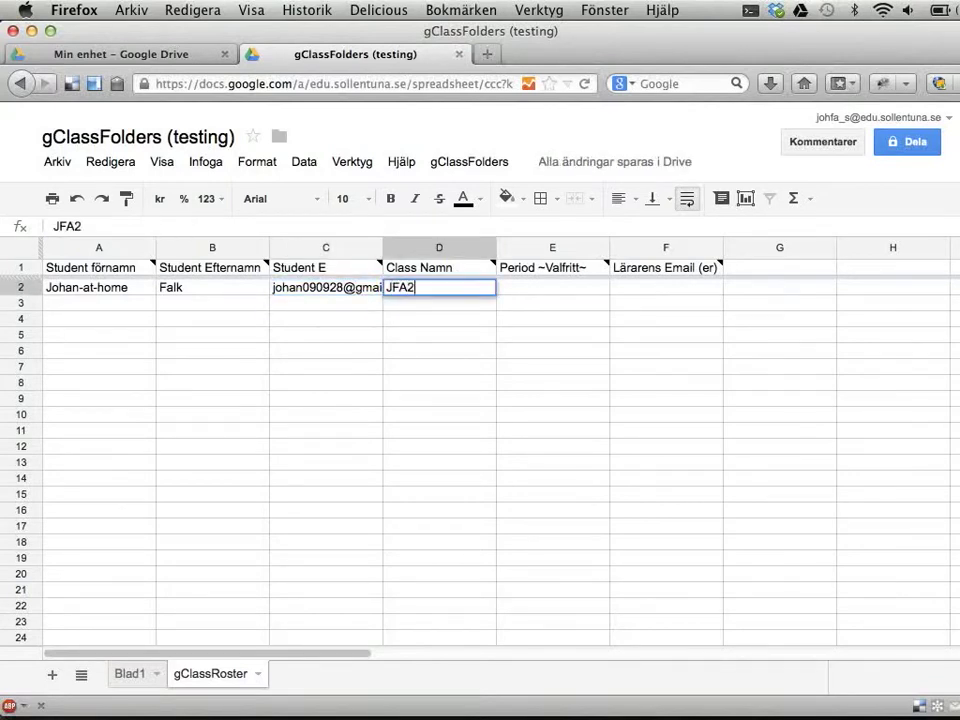
pyautogui.press('Return')
pyautogui.press('Up')
pyautogui.press('Right')
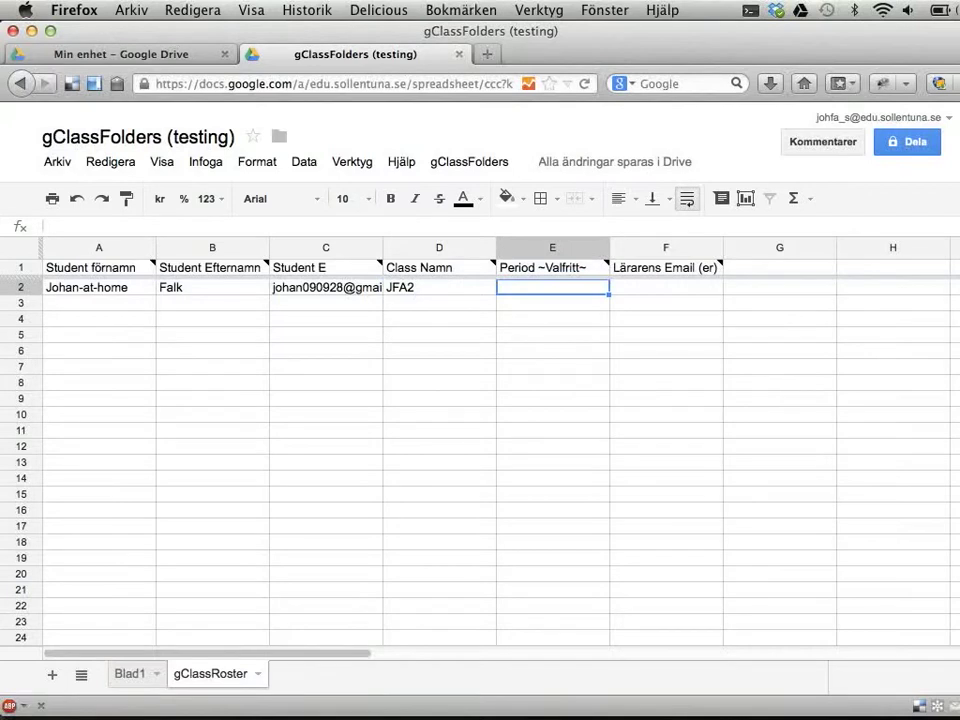
pyautogui.press('Right')
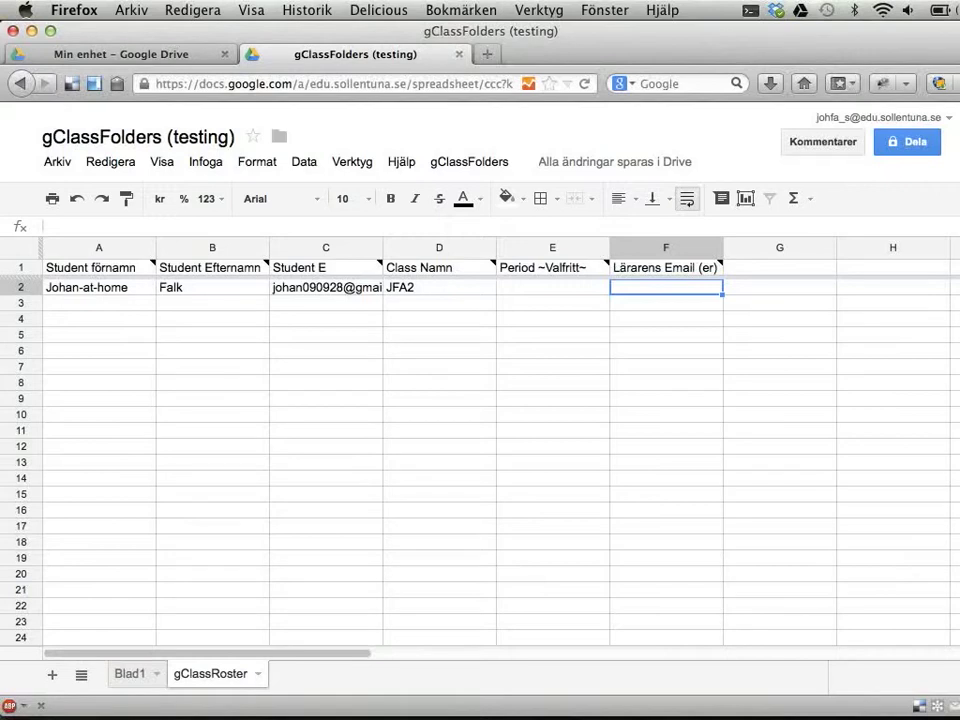
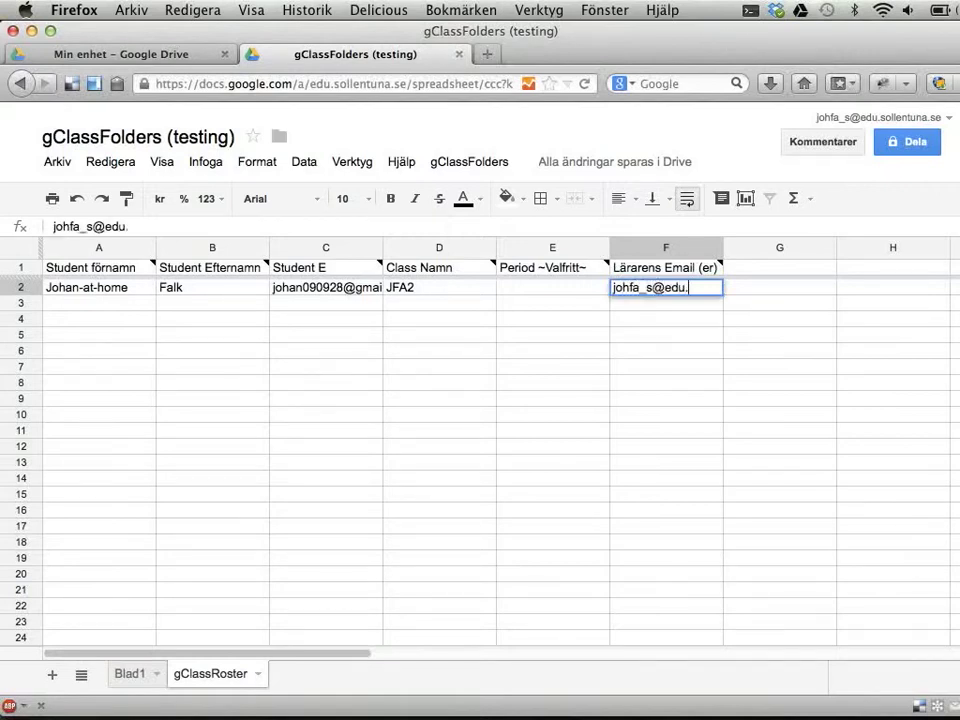
pyautogui.press('Return')
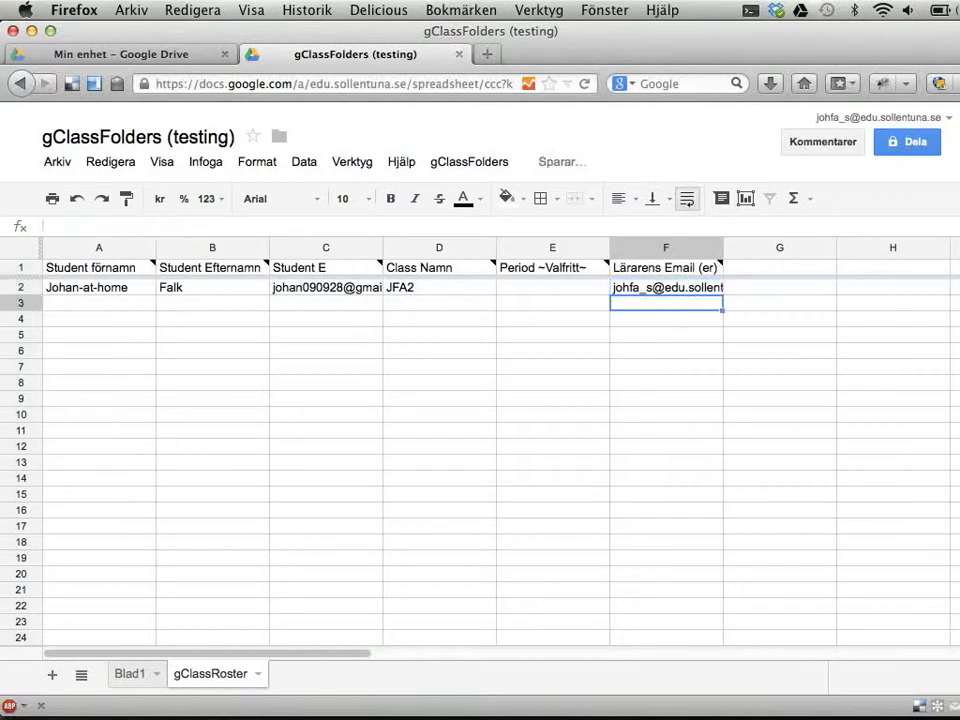
pyautogui.press('Up')
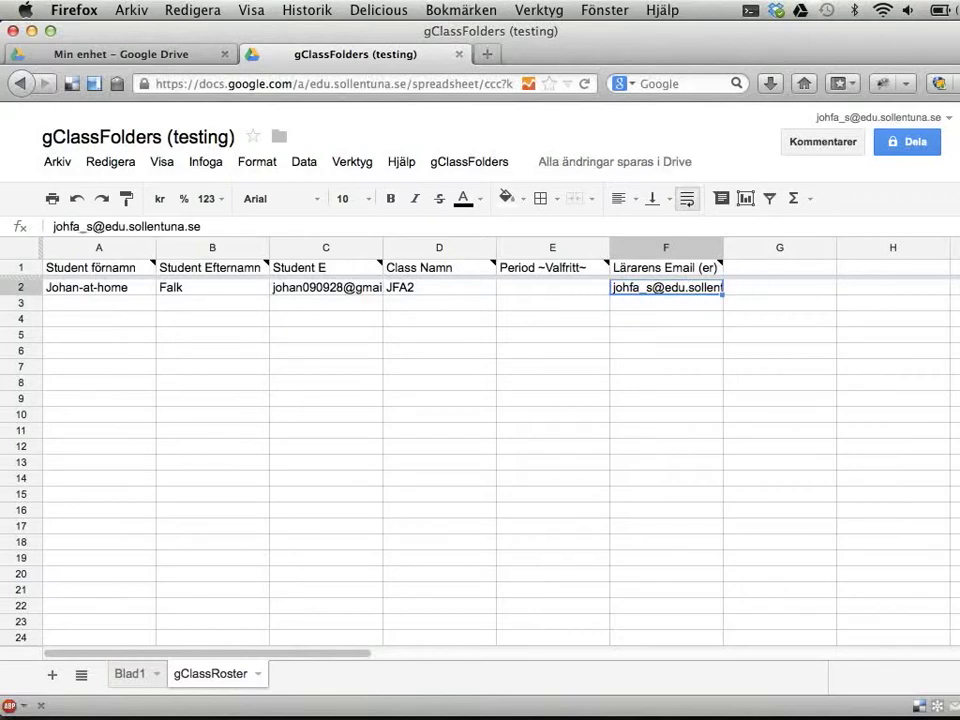
# - Run gClassFolders 'Skapa nya mappar och aktier' and select the invalid-range error message
pyautogui.click(450, 163)
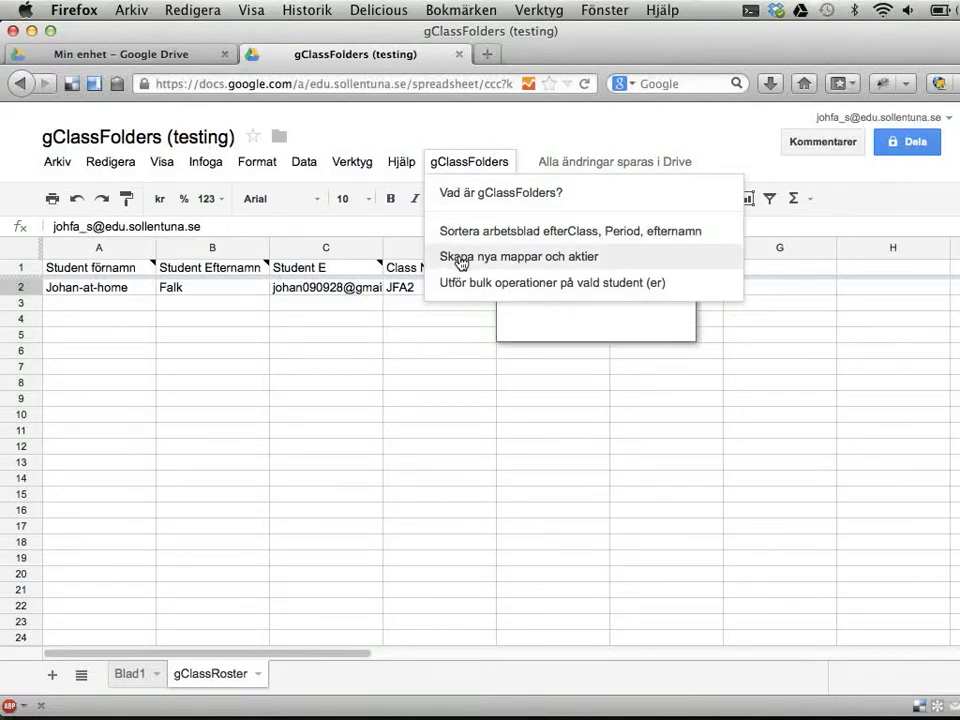
pyautogui.click(477, 259)
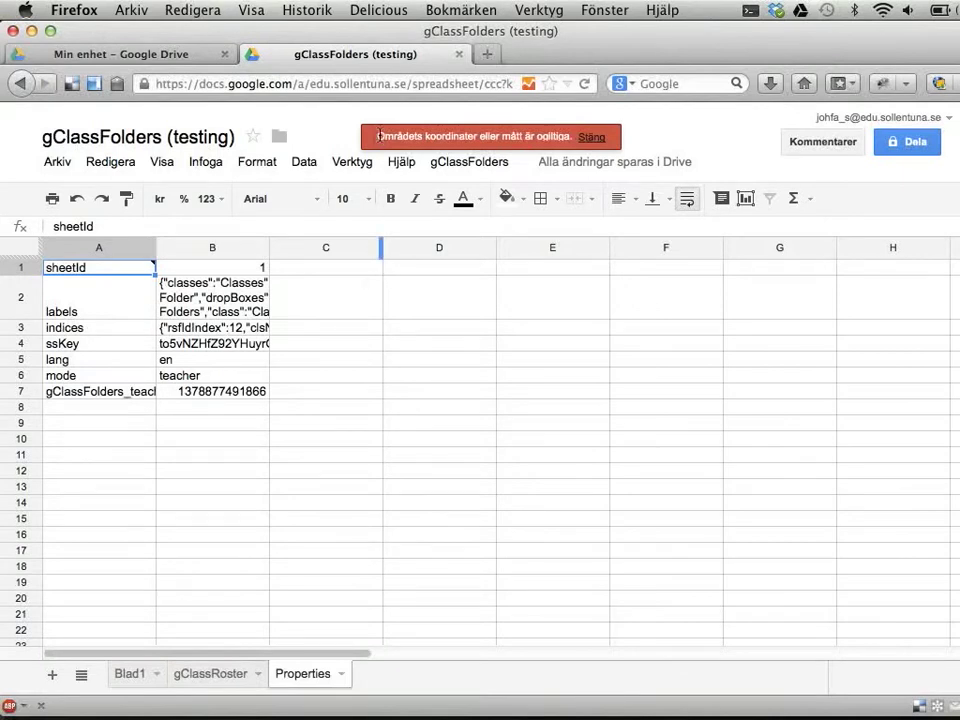
pyautogui.moveTo(379, 136); pyautogui.dragTo(472, 136)
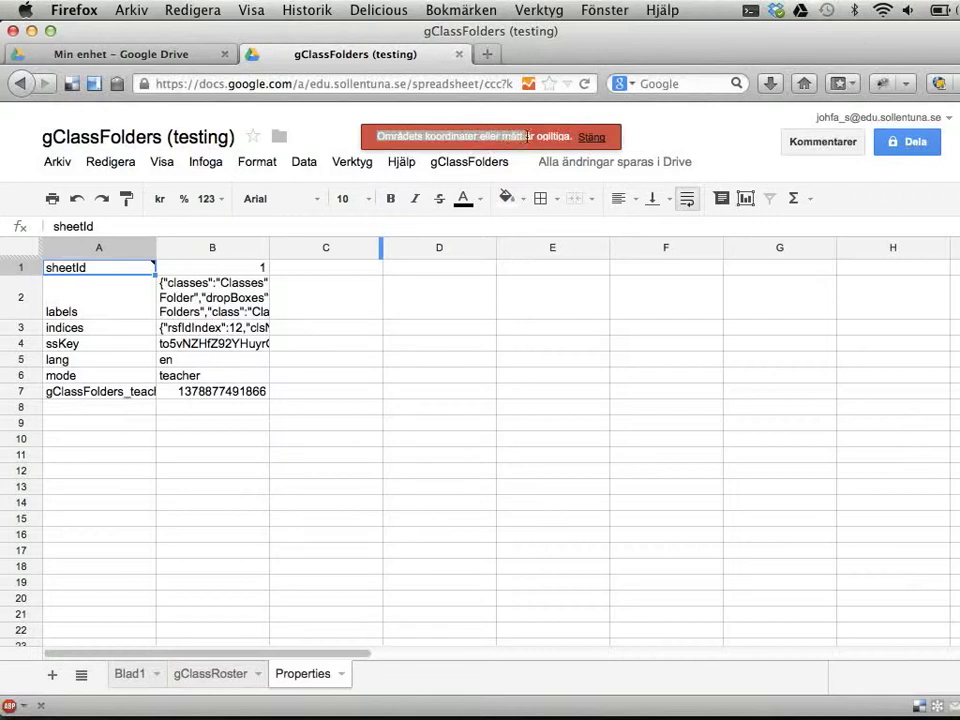
pyautogui.moveTo(475, 136); pyautogui.dragTo(573, 136)
# - Check the JFA2 folder in Drive, return to the gClassRoster sheet, then switch to Chrome
pyautogui.click(438, 333)
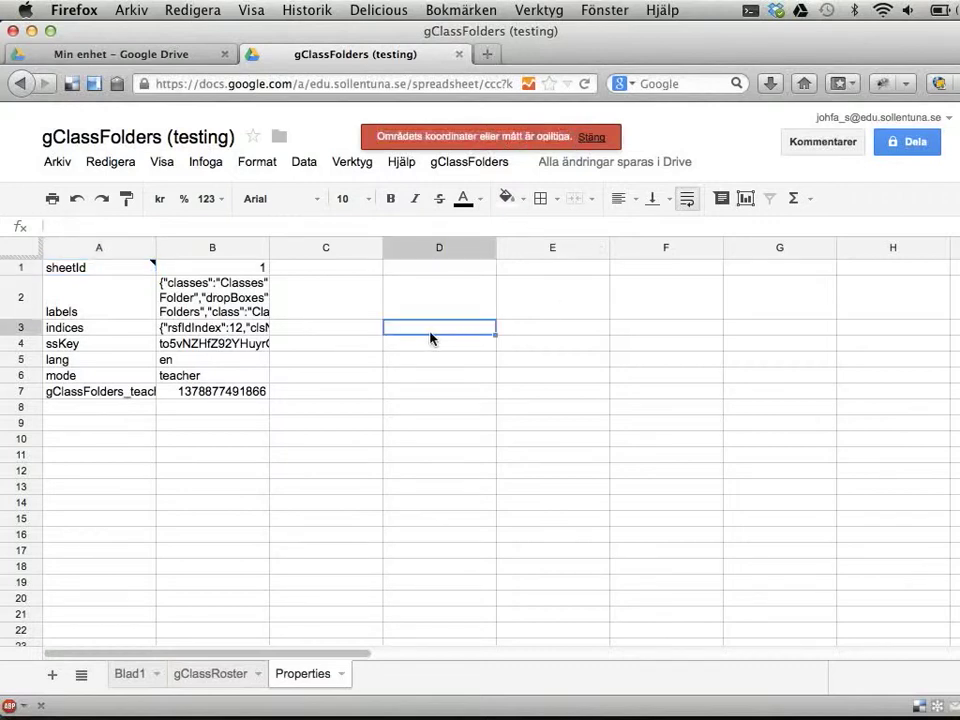
pyautogui.click(153, 58)
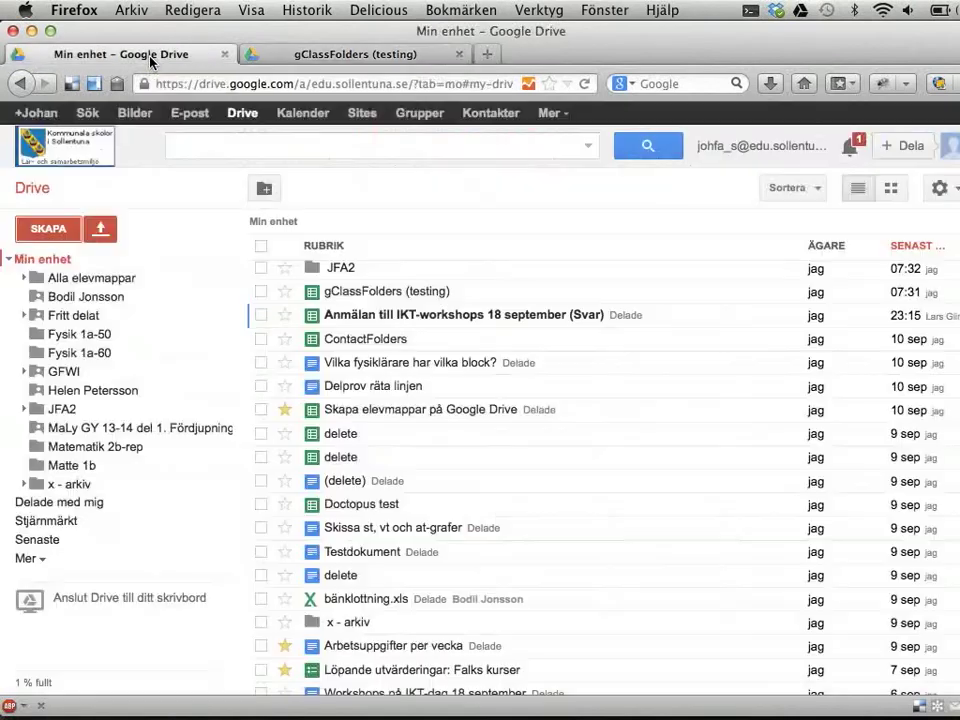
pyautogui.click(46, 409)
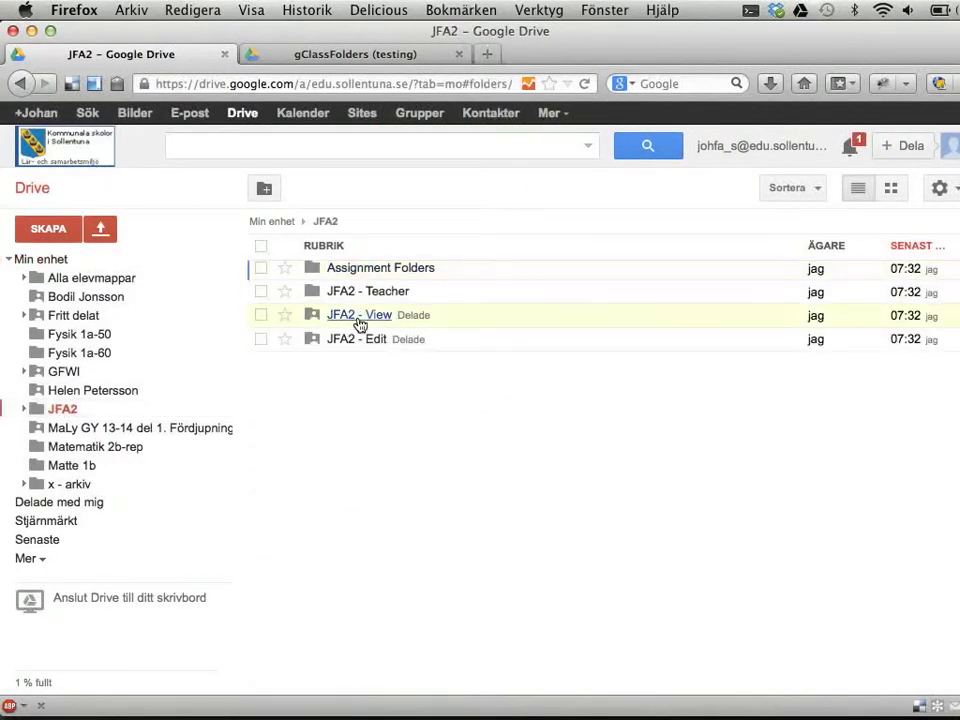
pyautogui.click(350, 54)
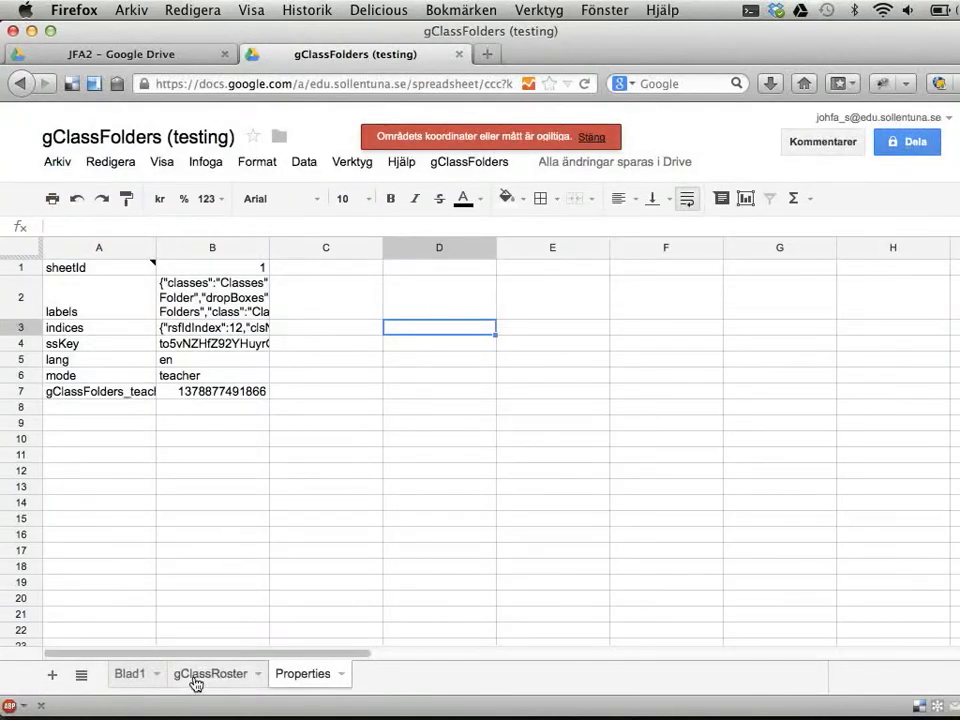
pyautogui.click(196, 678)
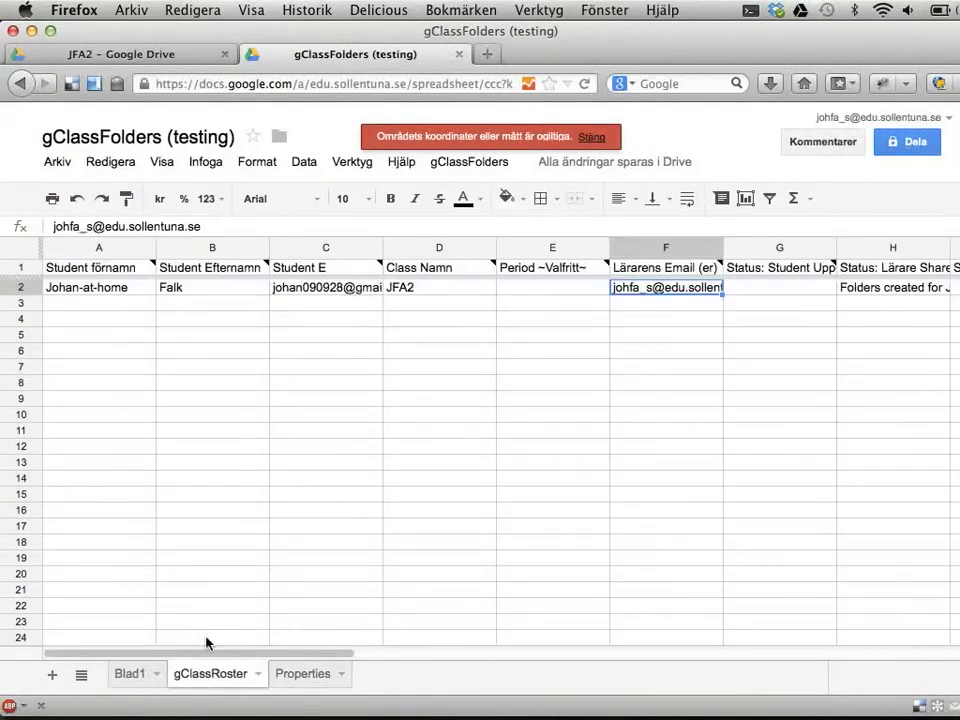
pyautogui.press('super+Tab')
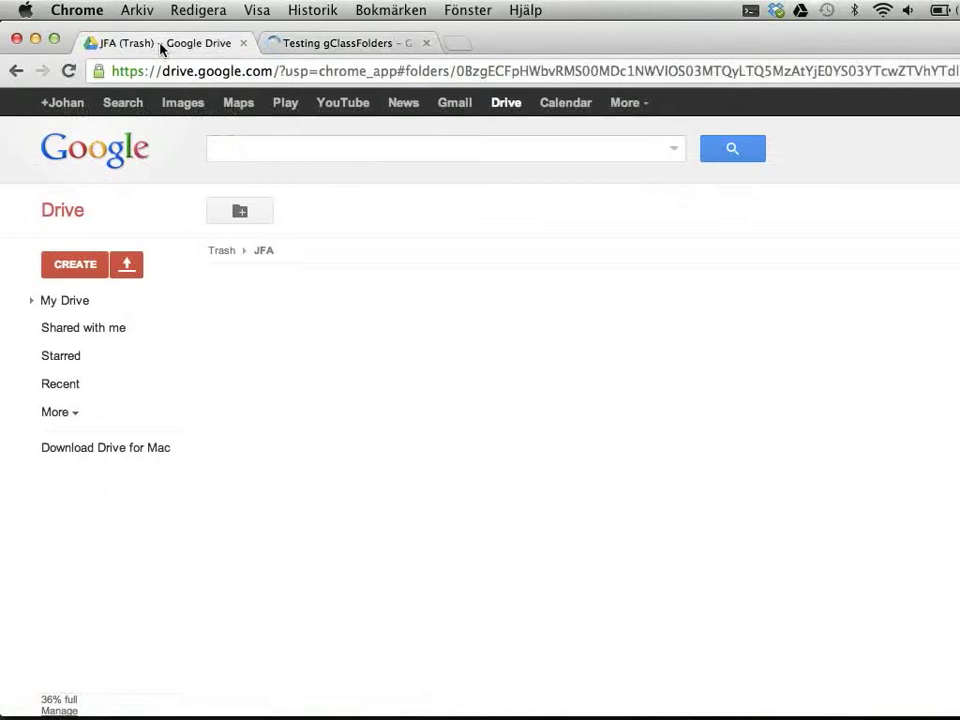
# - Copy headers A1:F1 from the Testing gClassFolders roster into A1 of gClassFolders (testing)
pyautogui.click(304, 44)
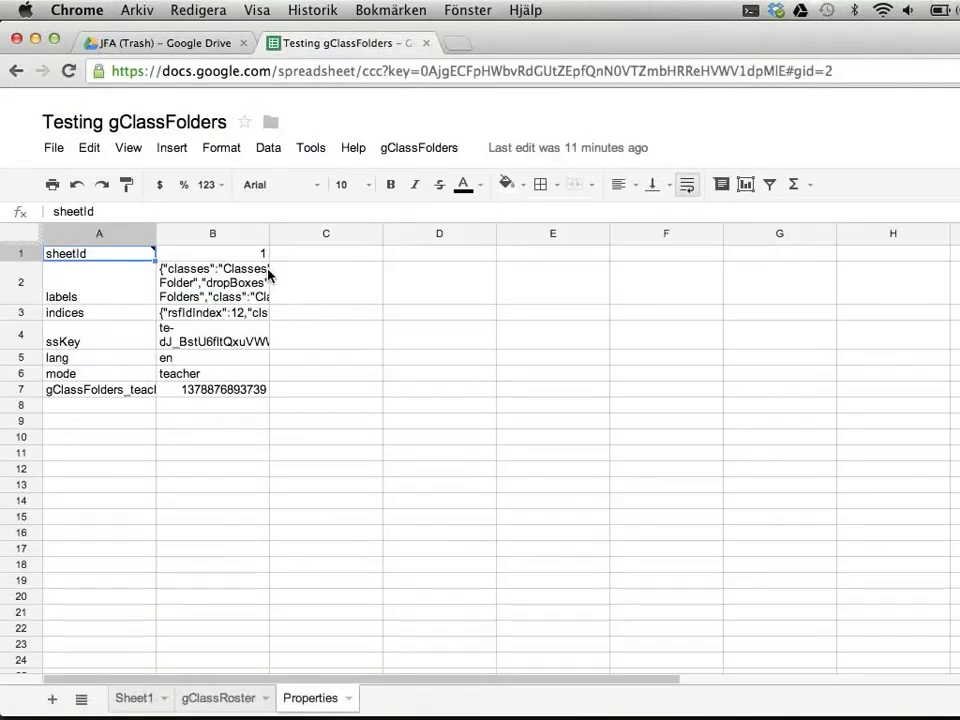
pyautogui.click(207, 699)
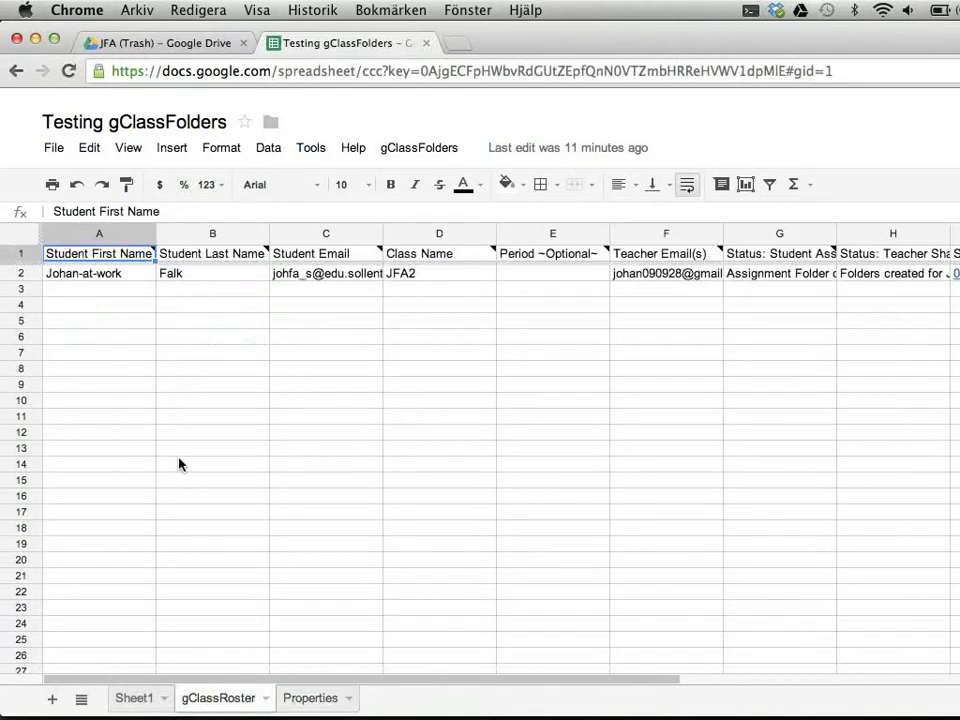
pyautogui.hotkey('shift', 'Right')
pyautogui.hotkey('shift', 'Right')
pyautogui.hotkey('shift', 'Right')
pyautogui.hotkey('shift', 'Right')
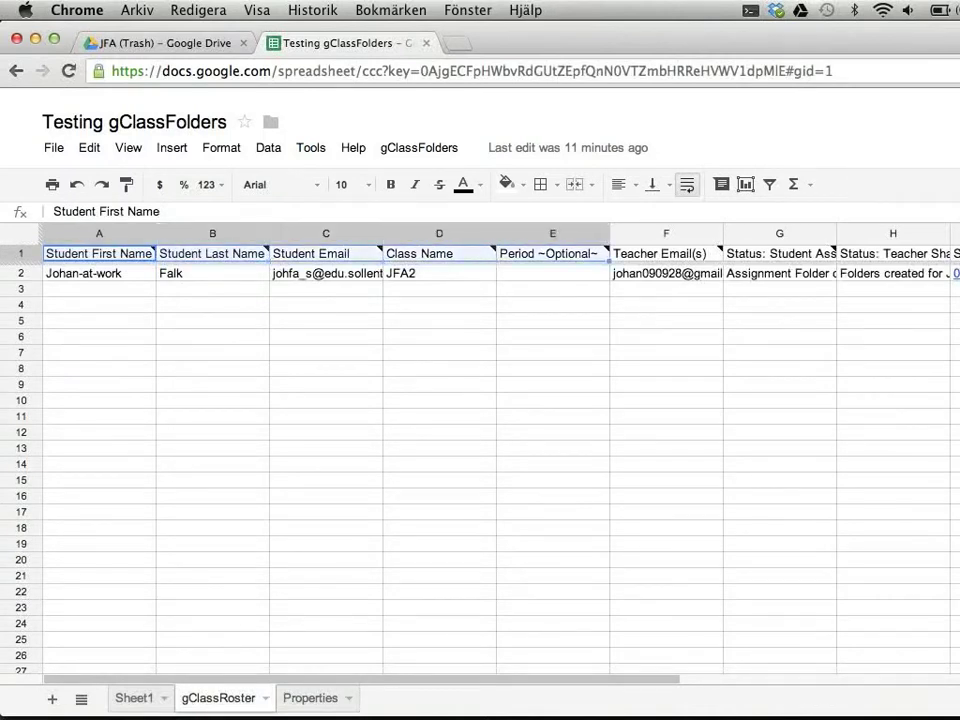
pyautogui.hotkey('shift', 'Right')
pyautogui.press('super+Tab')
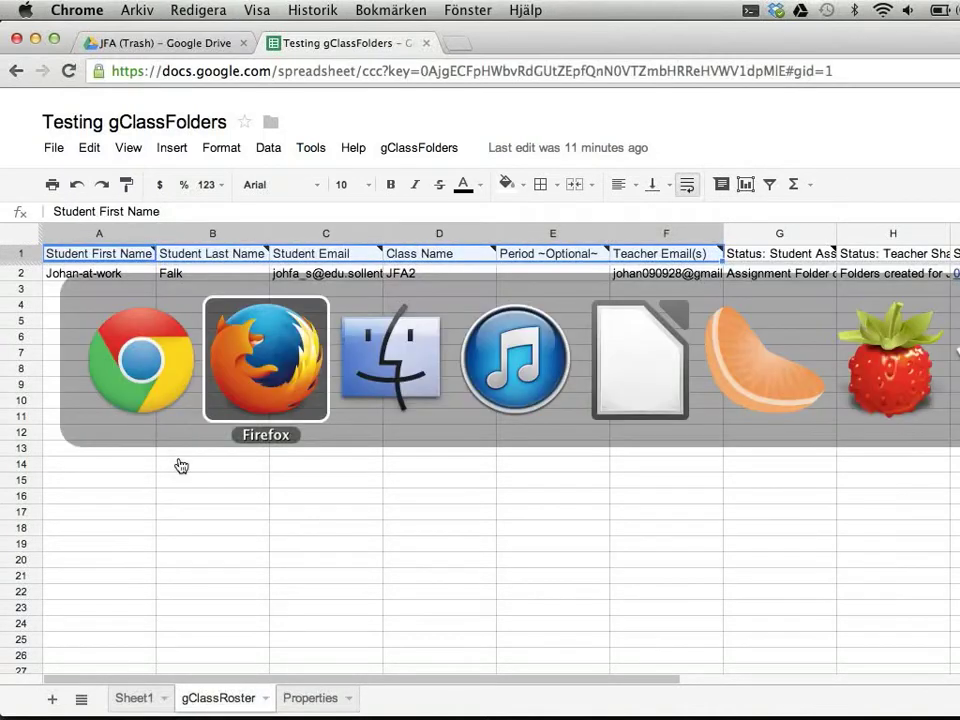
pyautogui.click(66, 271)
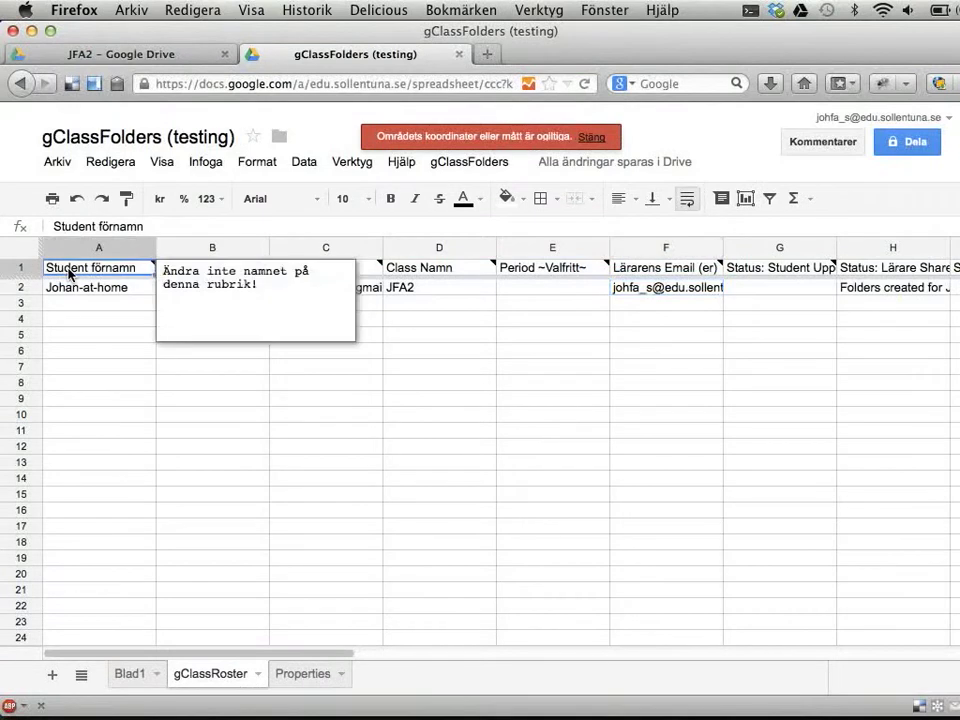
pyautogui.press('super+v')
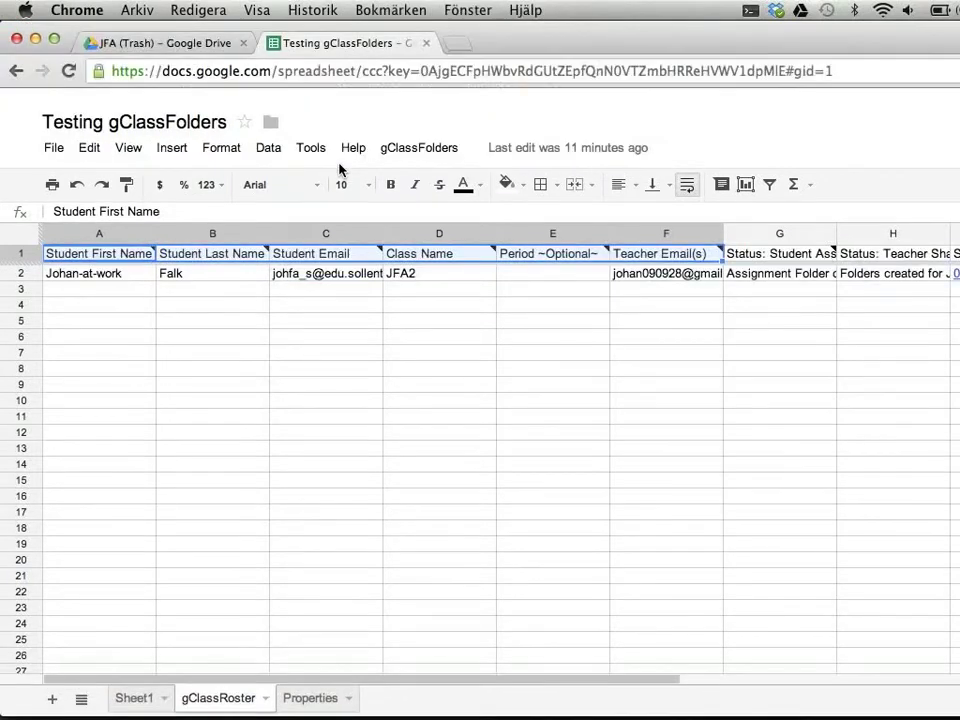
pyautogui.press('super+Tab')
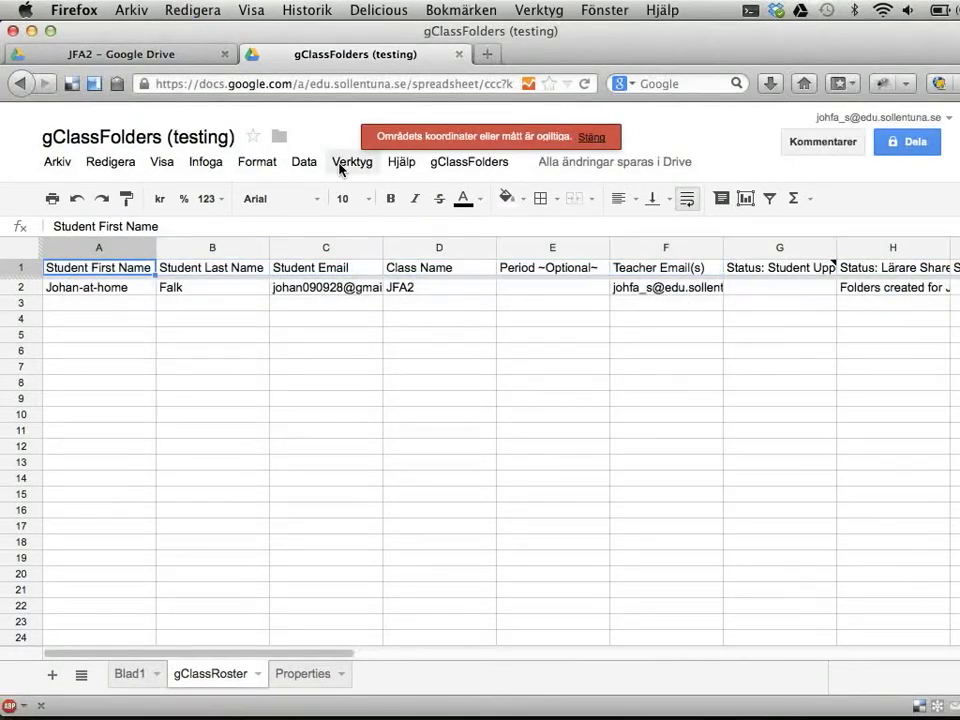
# - Rerun folder creation, dismiss the missing class entries warning, and reopen the gClassFolders menu
pyautogui.click(463, 163)
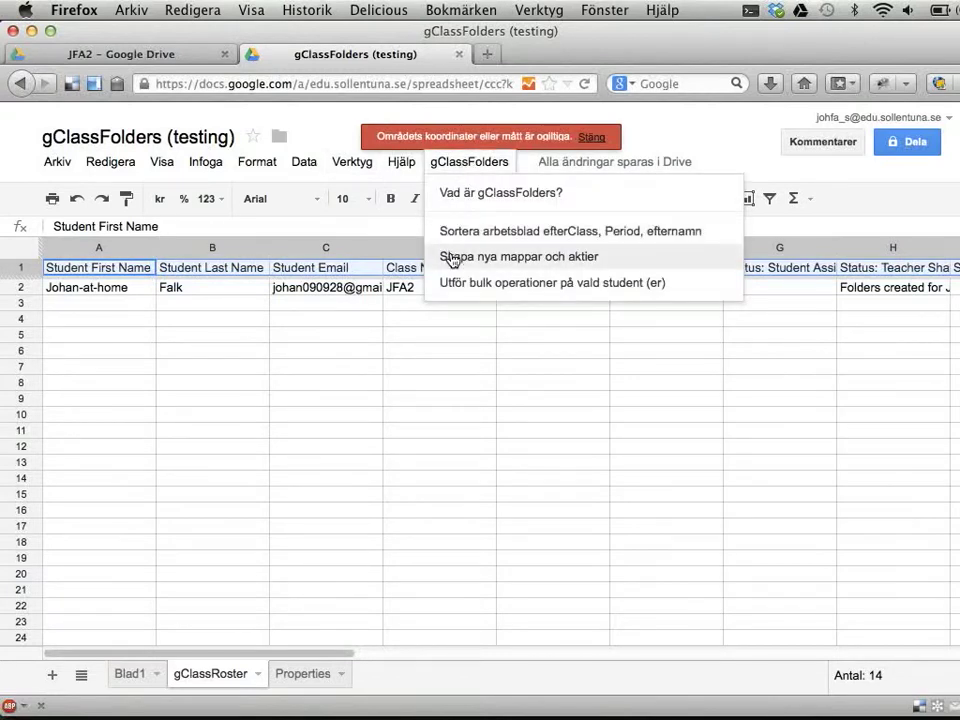
pyautogui.click(475, 259)
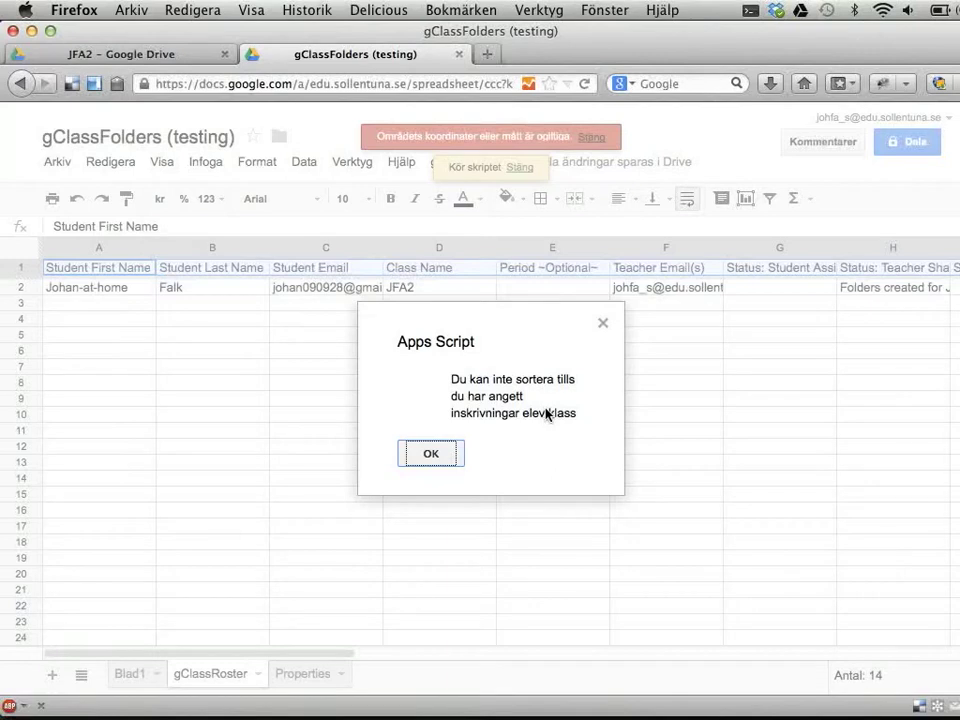
pyautogui.click(429, 454)
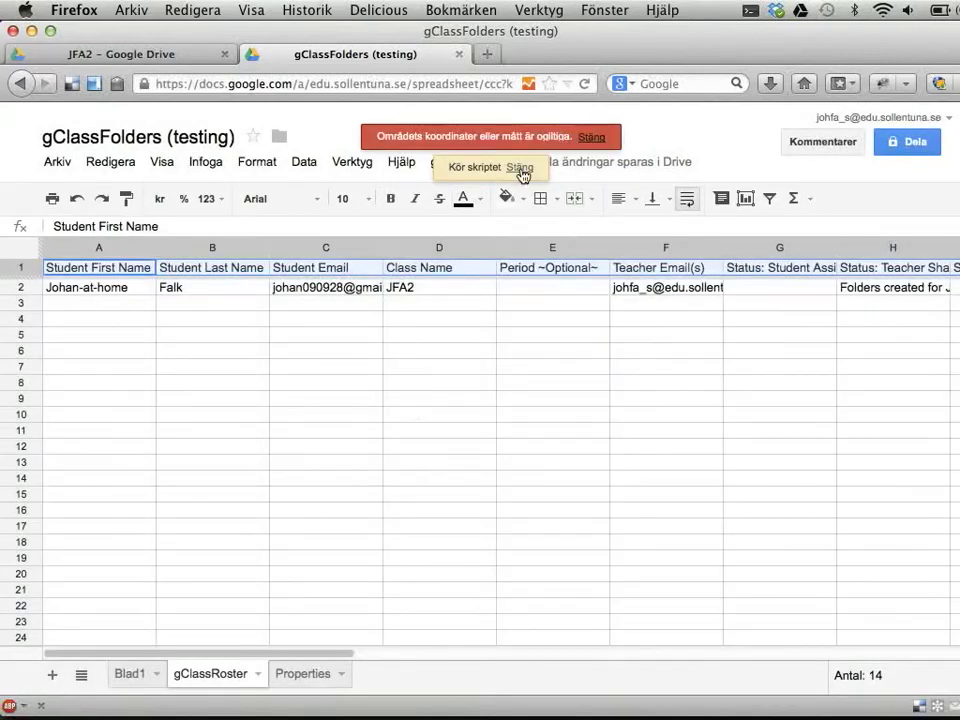
pyautogui.click(520, 167)
pyautogui.click(591, 137)
pyautogui.click(455, 165)
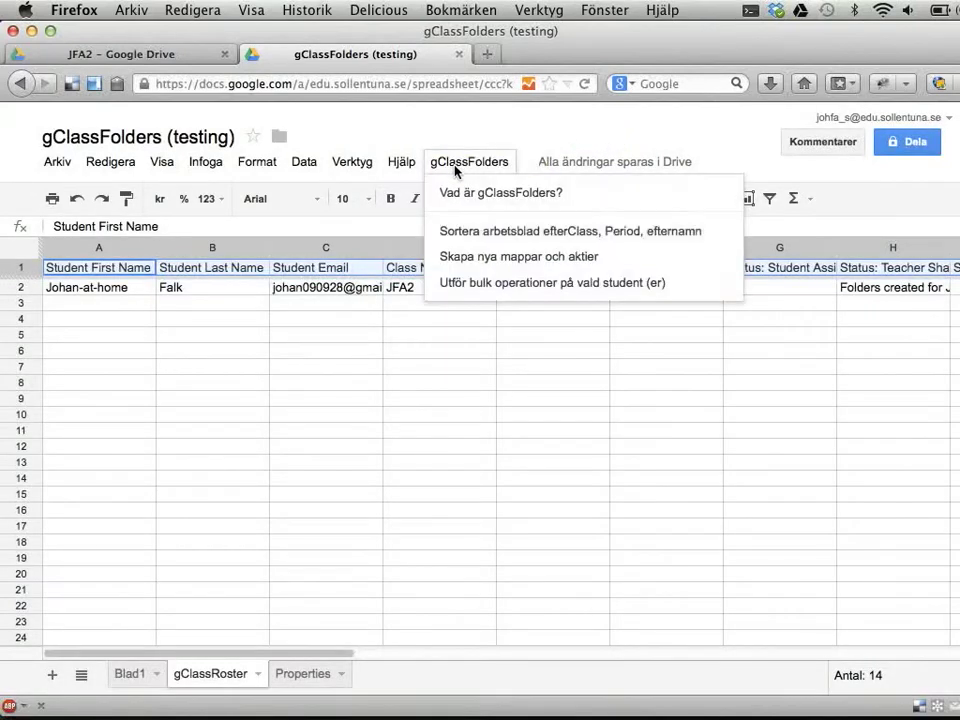
# - Rerun folder creation and answer Ja to both header-repair prompts, dismissing the class warning
pyautogui.click(462, 258)
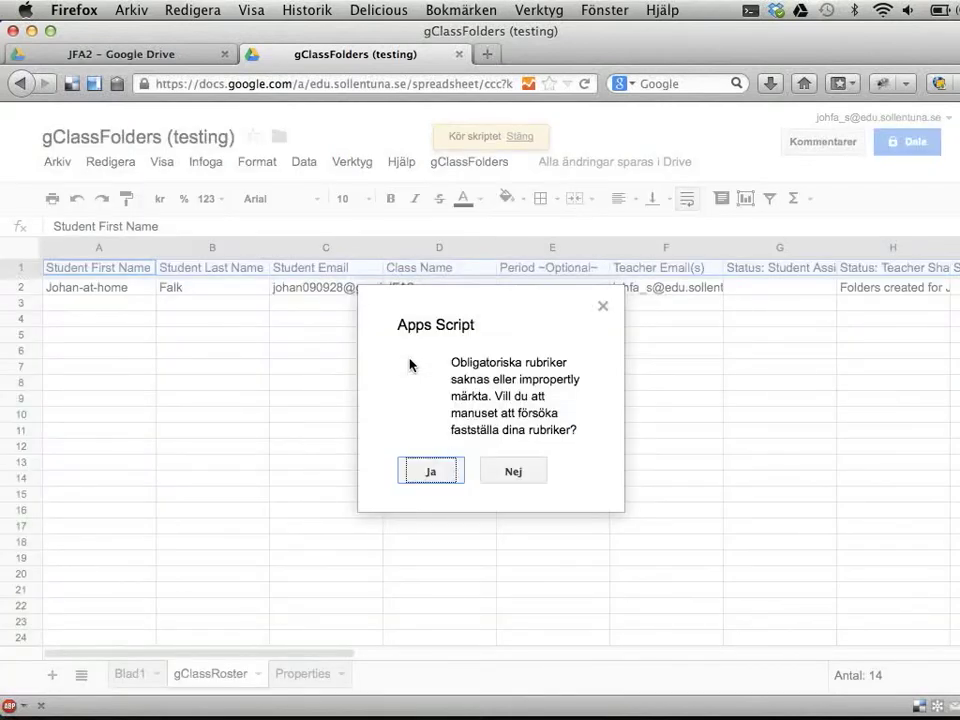
pyautogui.moveTo(453, 364); pyautogui.dragTo(574, 432)
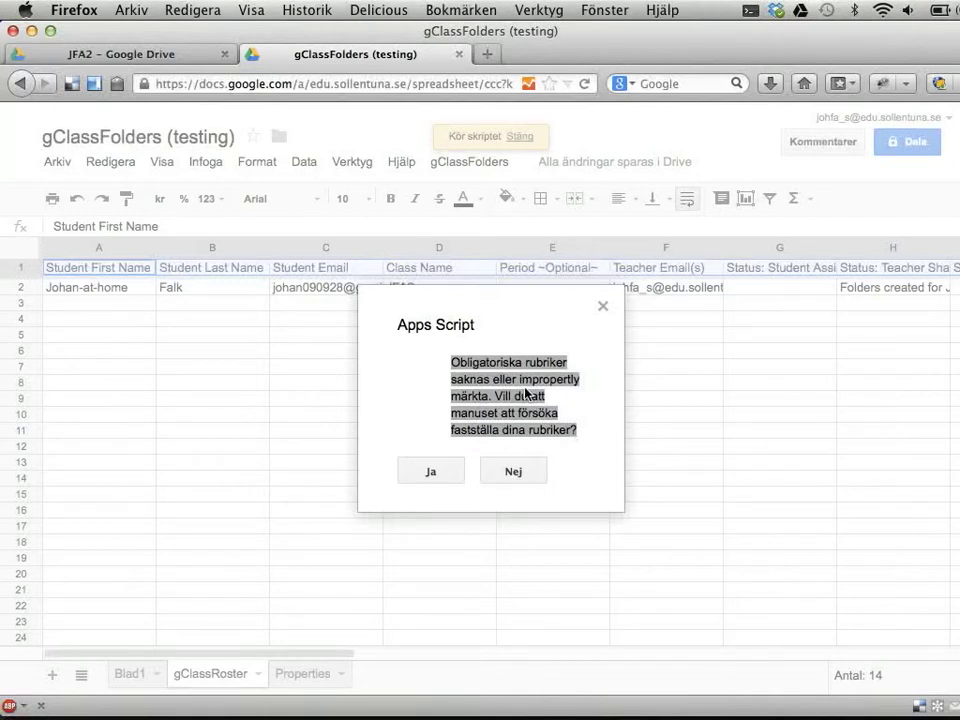
pyautogui.click(432, 470)
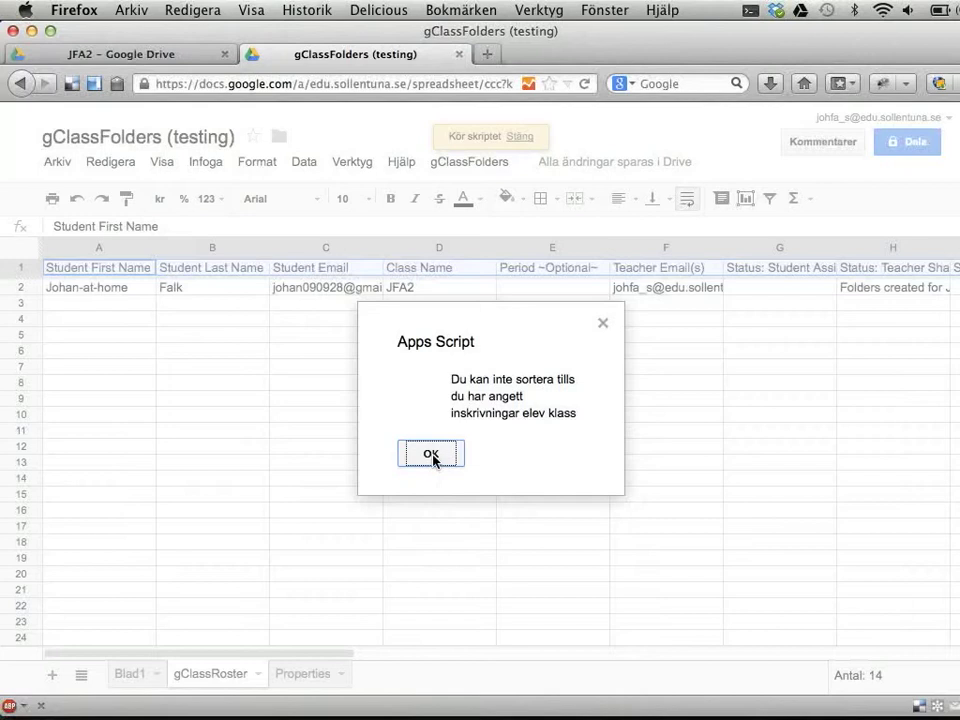
pyautogui.click(431, 455)
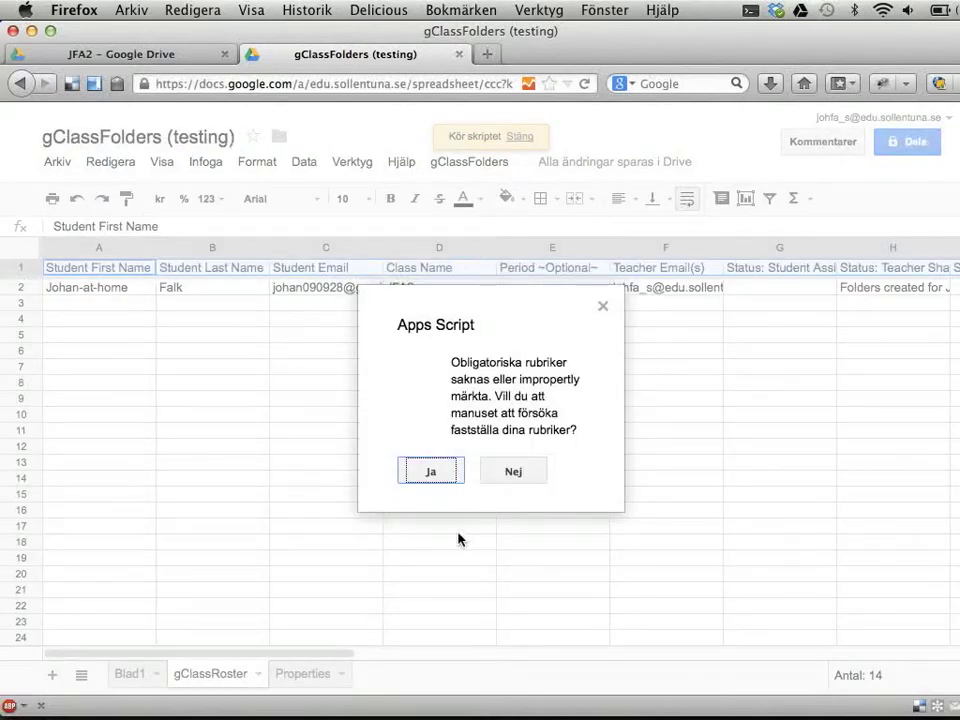
pyautogui.click(429, 474)
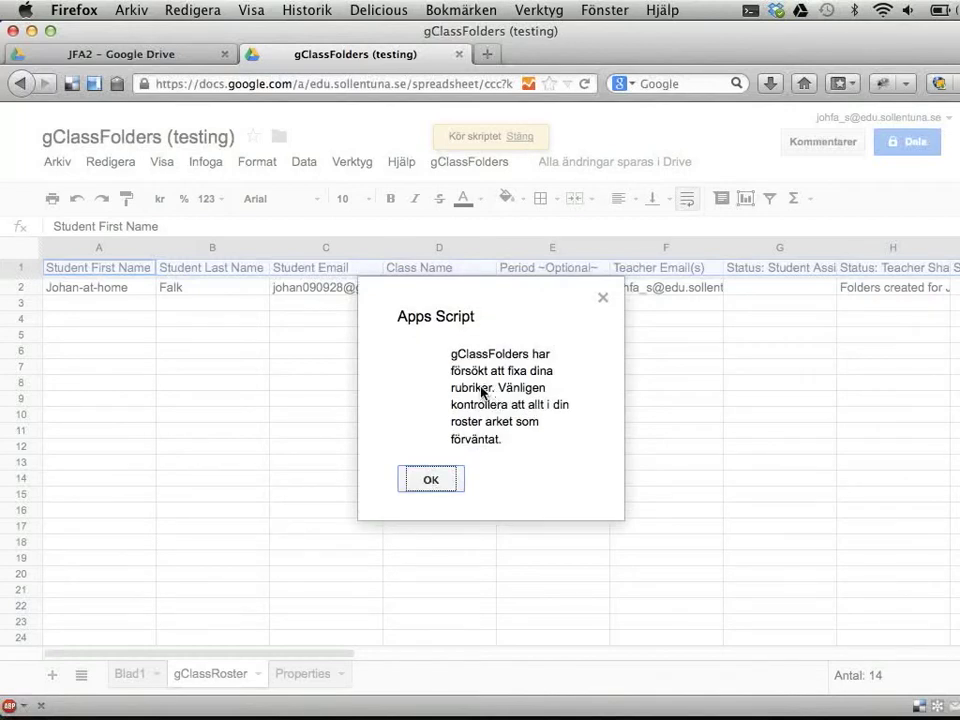
# - Dismiss the fixed-headers and no-new-folders script messages, then deselect the header row
pyautogui.click(432, 484)
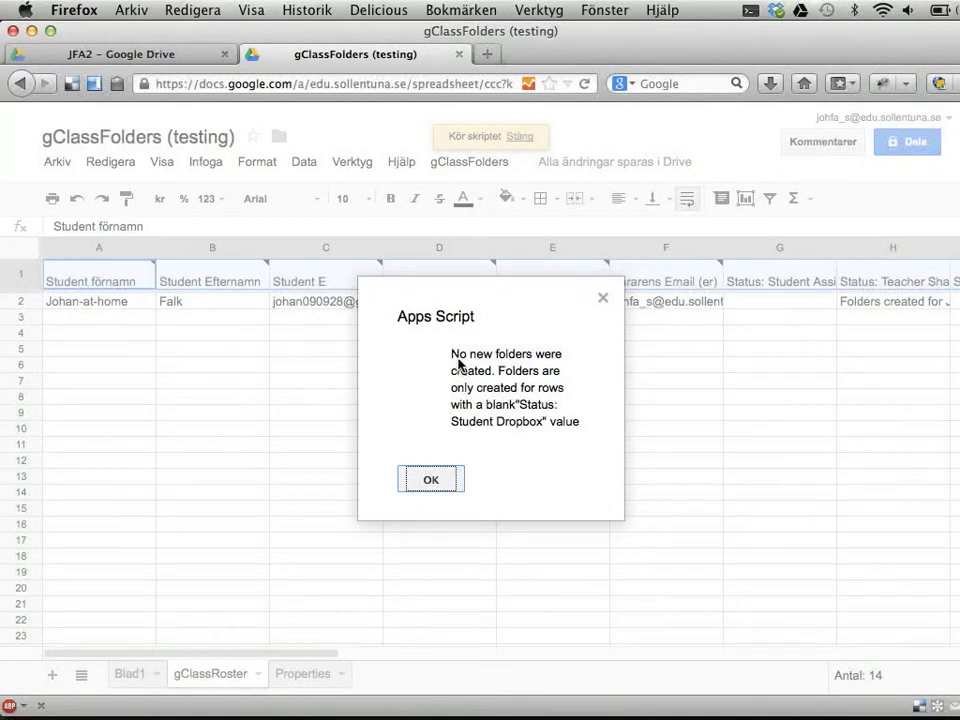
pyautogui.click(431, 481)
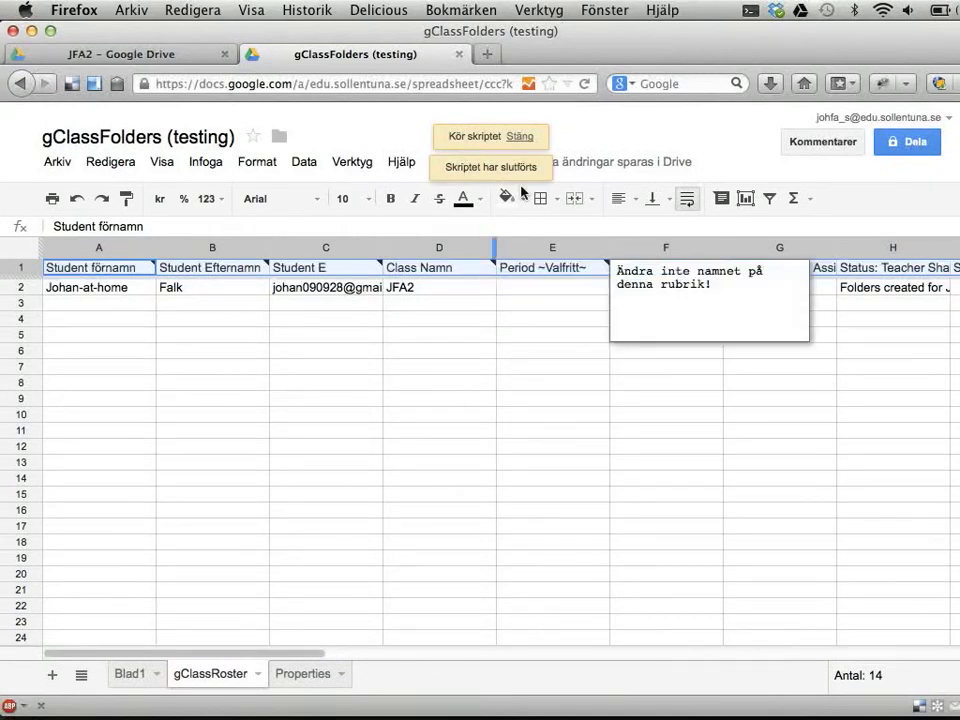
pyautogui.click(492, 337)
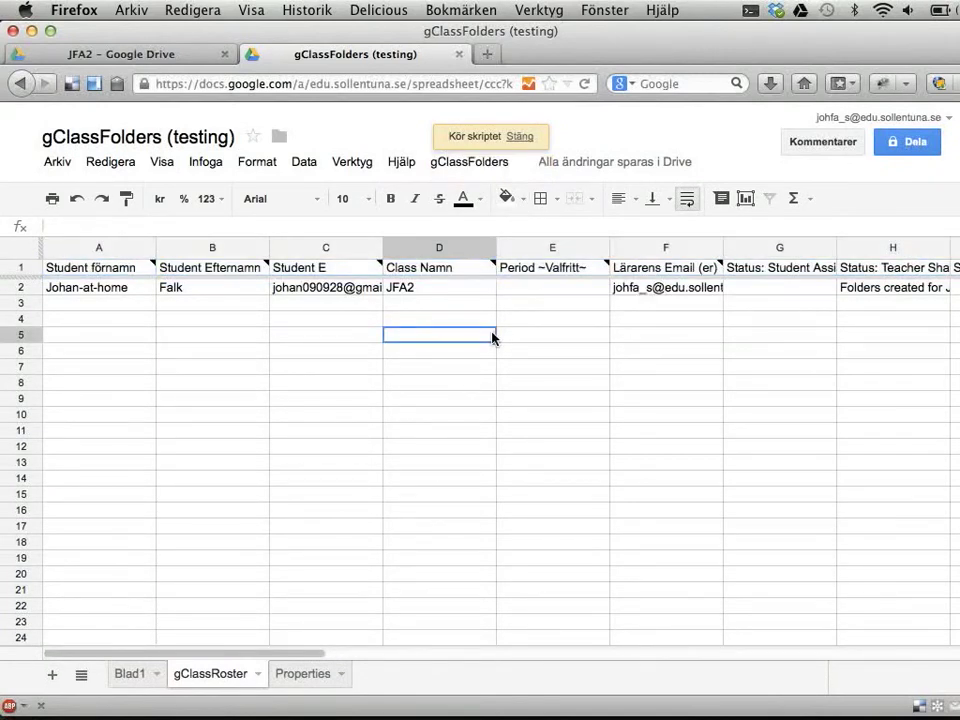
pyautogui.press('Up')
pyautogui.press('Up')
pyautogui.press('Up')
pyautogui.press('Up')
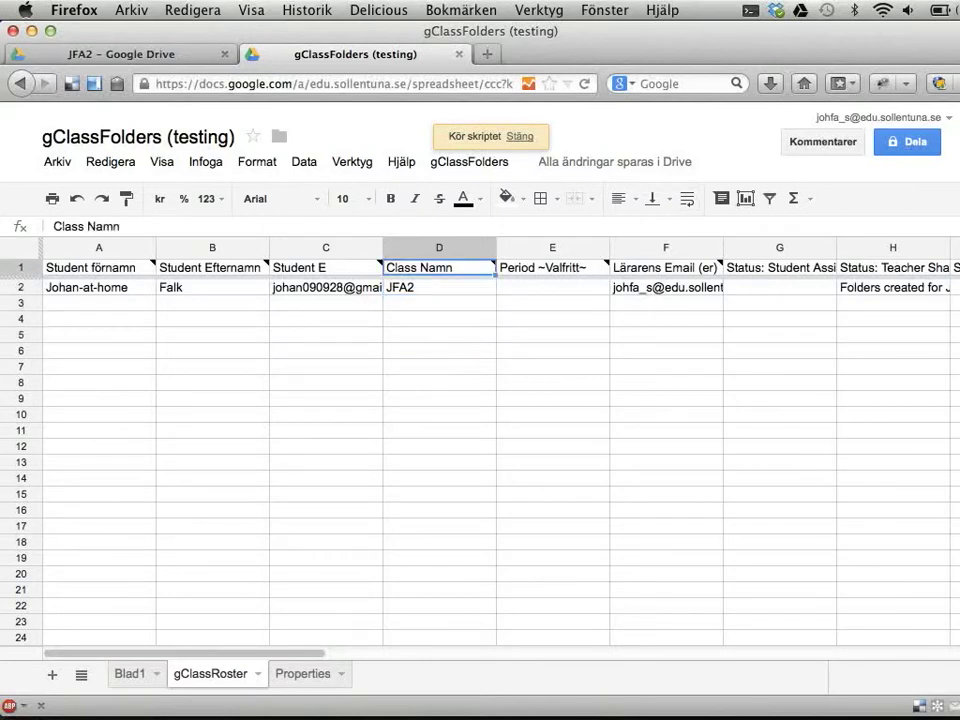
pyautogui.press('Left')
pyautogui.press('Left')
pyautogui.press('Left')
pyautogui.hotkey('ctrl', 'shift', 'Right')
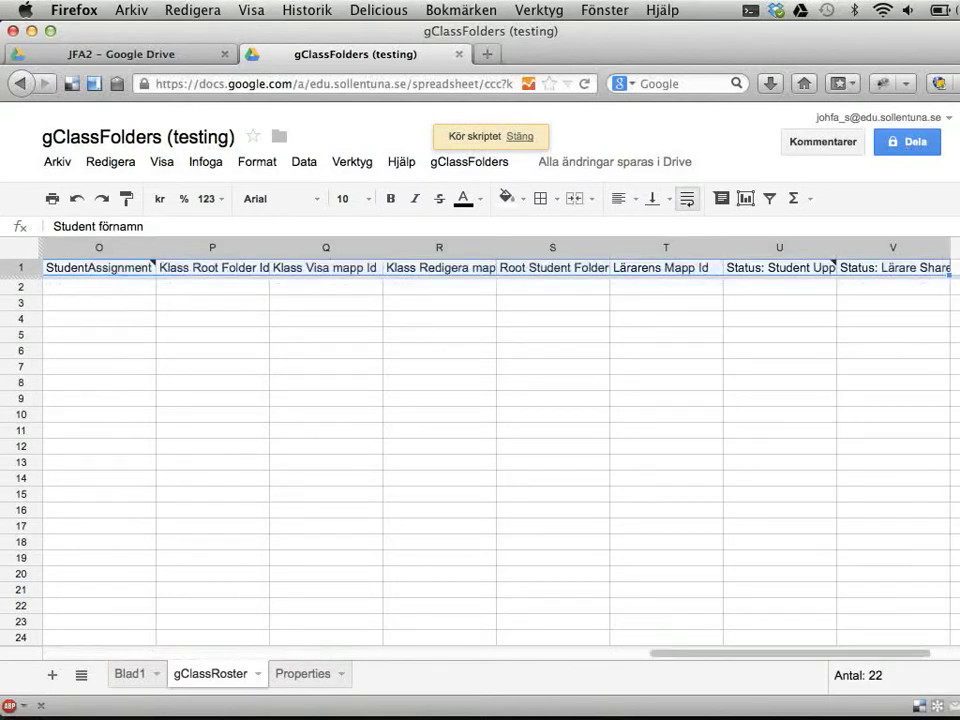
pyautogui.hotkey('ctrl', 'shift', 'Left')
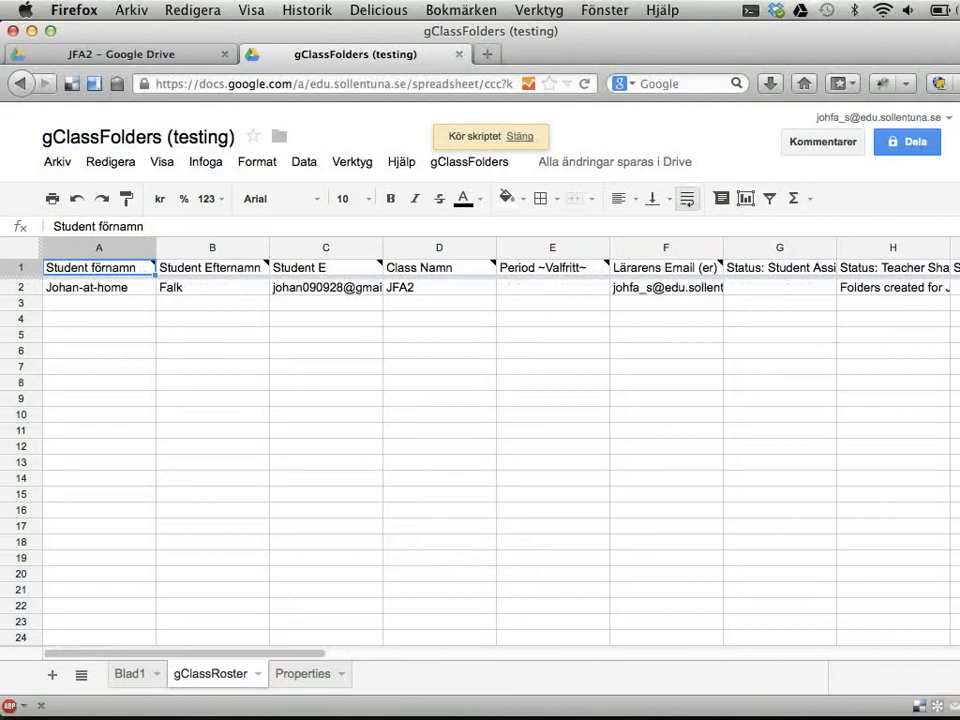